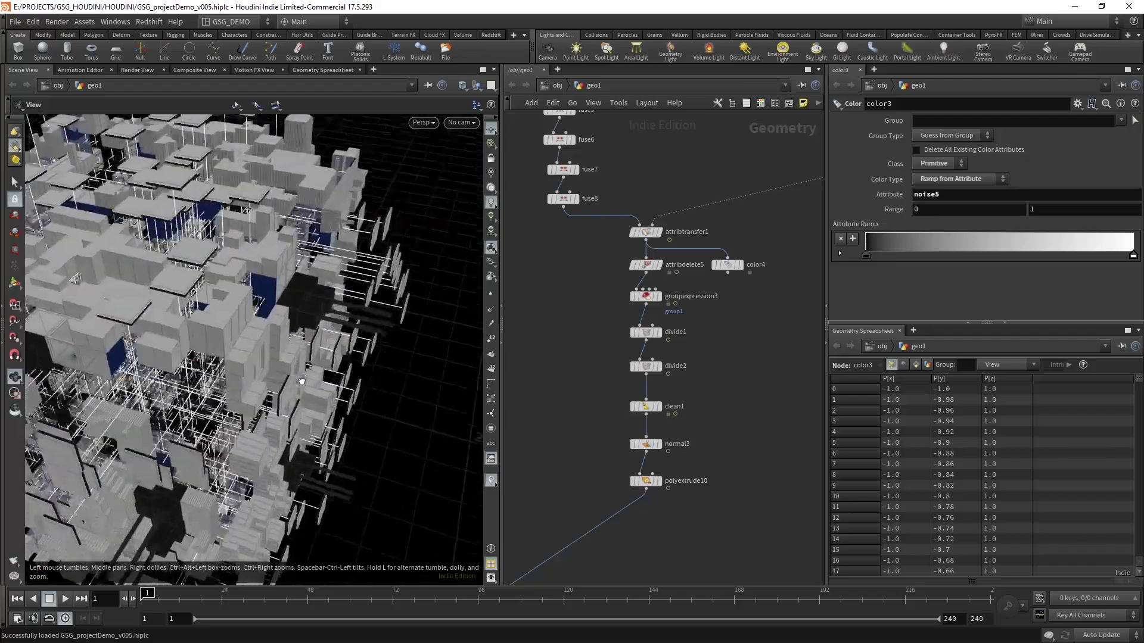
Step: Examine the extruded cube and the geo1 node network, including the long chain leading to polyextrude10
{"action": "left_click_drag", "start_coordinate": [324, 351], "coordinate": [232, 189]}
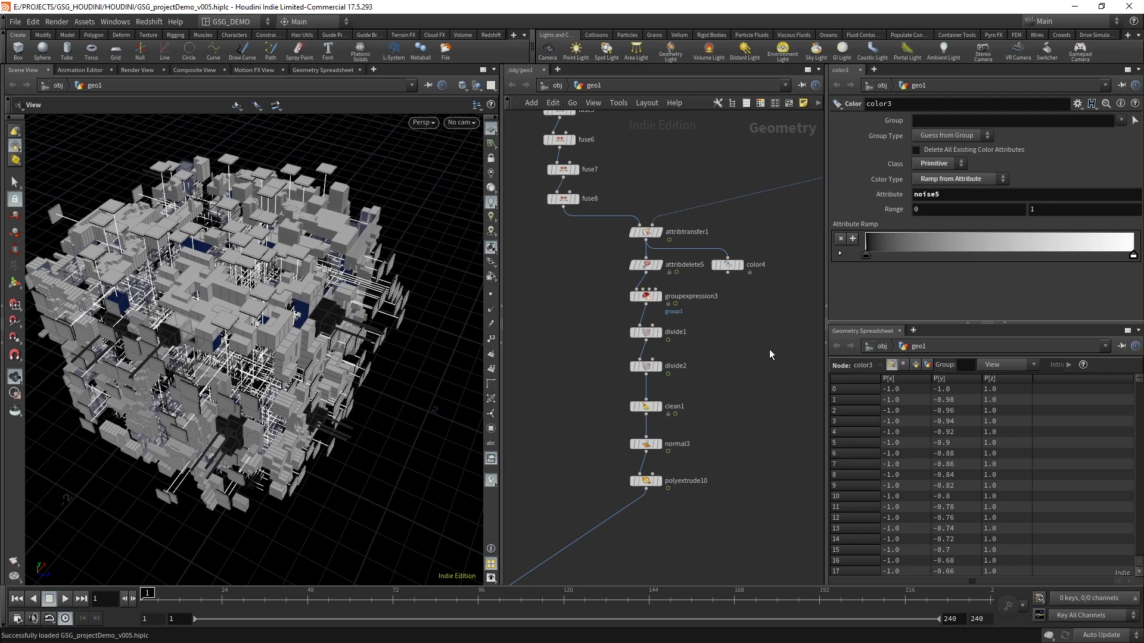
{"action": "scroll", "coordinate": [736, 388], "scroll_direction": "down", "scroll_amount": 8}
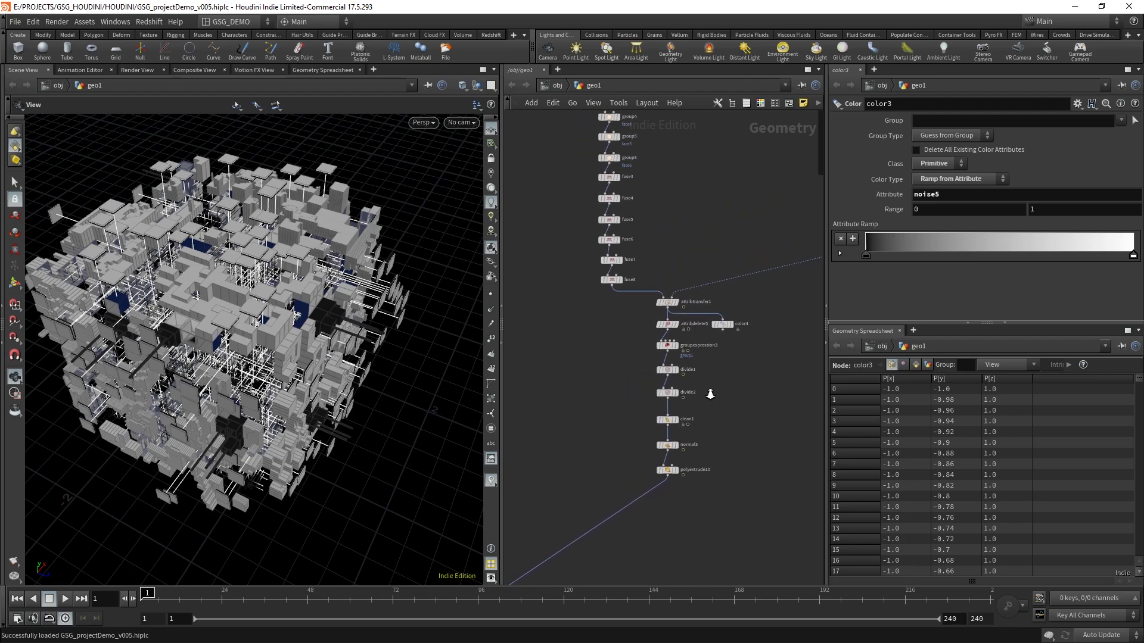
{"action": "right_click_drag", "start_coordinate": [701, 398], "coordinate": [698, 408]}
{"action": "middle_click_drag", "start_coordinate": [738, 396], "coordinate": [703, 454]}
{"action": "right_click_drag", "start_coordinate": [704, 453], "coordinate": [703, 429]}
{"action": "middle_click_drag", "start_coordinate": [716, 445], "coordinate": [719, 496]}
{"action": "scroll", "coordinate": [712, 502], "scroll_direction": "down", "scroll_amount": 3}
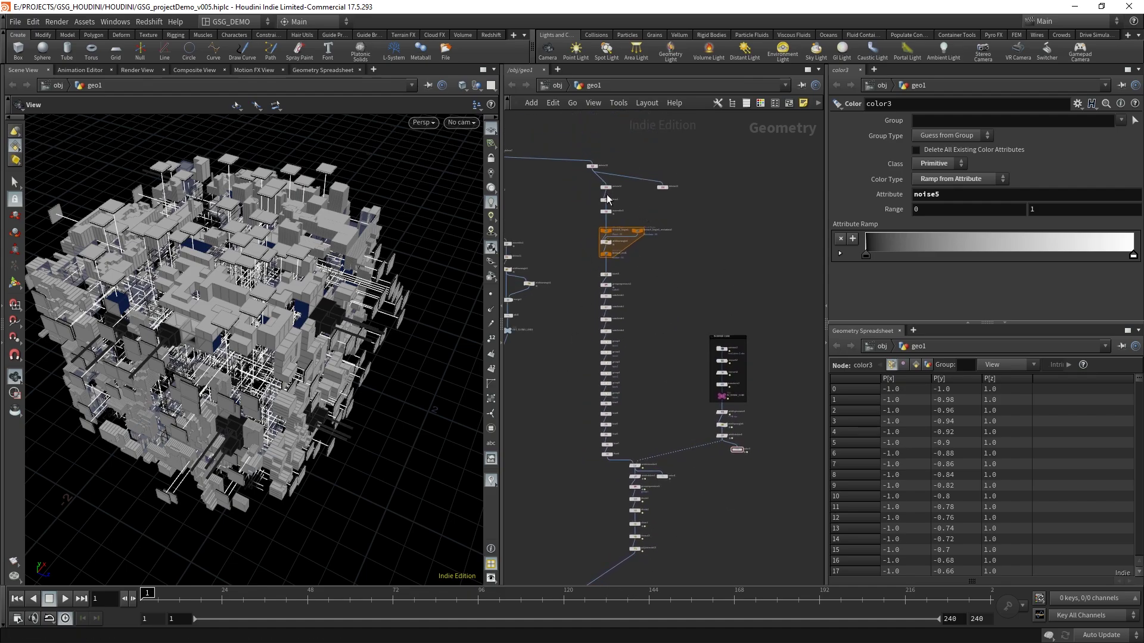
{"action": "middle_click_drag", "start_coordinate": [552, 381], "coordinate": [775, 399]}
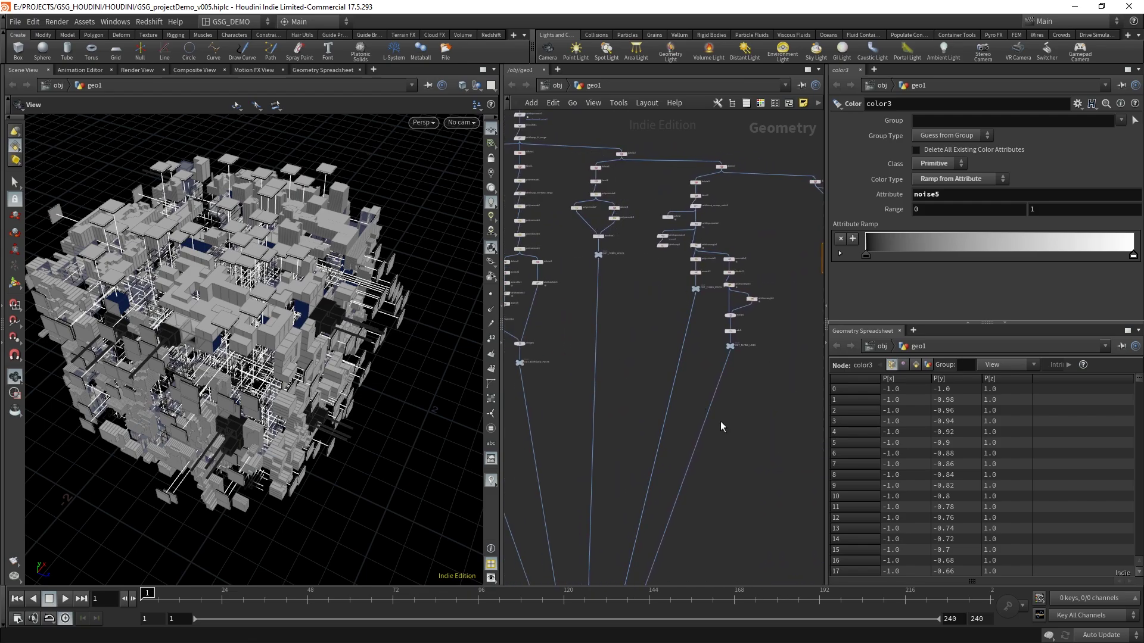
{"action": "middle_click_drag", "start_coordinate": [721, 427], "coordinate": [515, 403]}
{"action": "middle_click_drag", "start_coordinate": [596, 434], "coordinate": [596, 431]}
{"action": "middle_click_drag", "start_coordinate": [748, 487], "coordinate": [710, 500]}
{"action": "scroll", "coordinate": [725, 471], "scroll_direction": "up", "scroll_amount": 3}
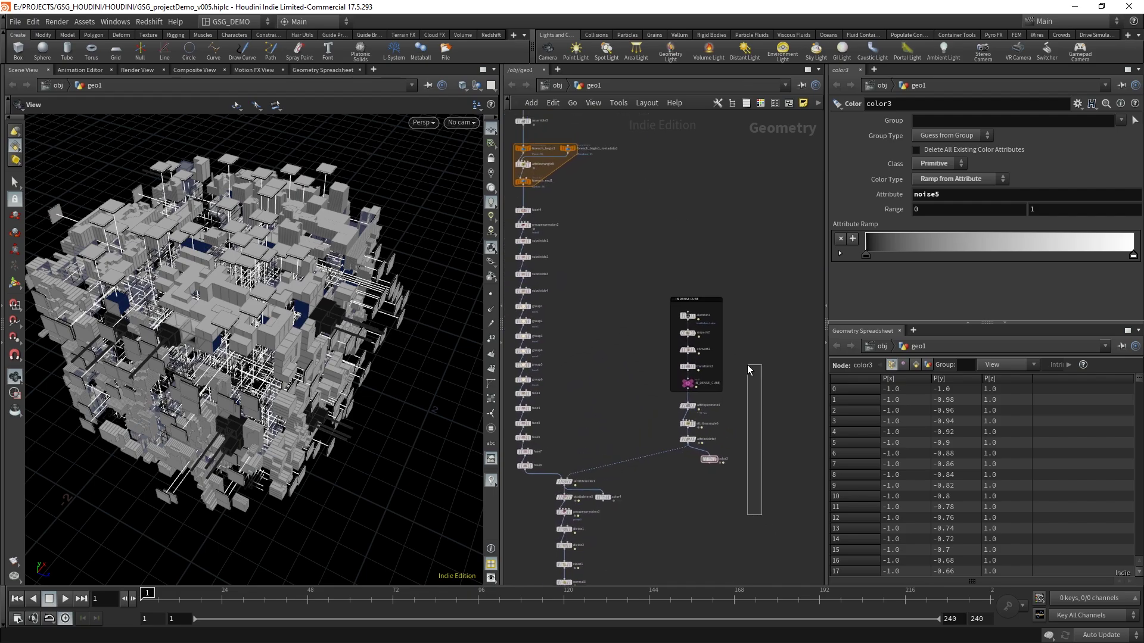
Step: Move the IN_DENSE_CUBE network box and its downstream nodes up beside the start of the main node chain
{"action": "left_click_drag", "start_coordinate": [748, 370], "coordinate": [664, 292]}
{"action": "middle_click_drag", "start_coordinate": [681, 249], "coordinate": [690, 384]}
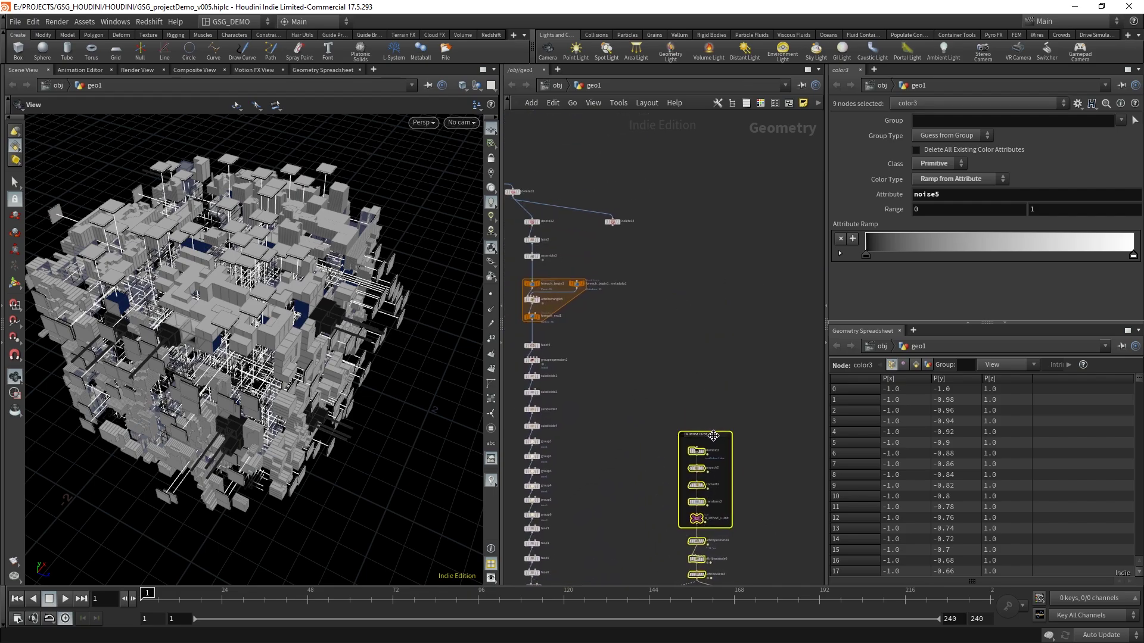
{"action": "left_click_drag", "start_coordinate": [713, 435], "coordinate": [766, 133]}
{"action": "middle_click_drag", "start_coordinate": [701, 256], "coordinate": [701, 263]}
{"action": "left_click", "coordinate": [640, 362]}
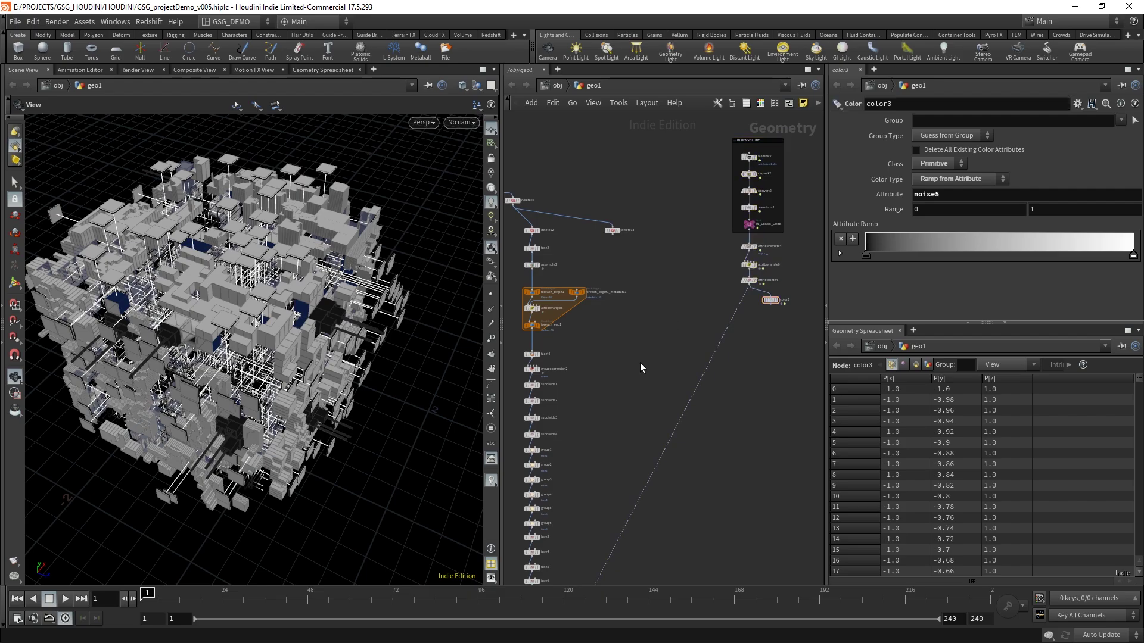
Step: Move the delete12 node directly beneath delete10
{"action": "middle_click_drag", "start_coordinate": [651, 362], "coordinate": [791, 438]}
{"action": "scroll", "coordinate": [766, 416], "scroll_direction": "up", "scroll_amount": 5}
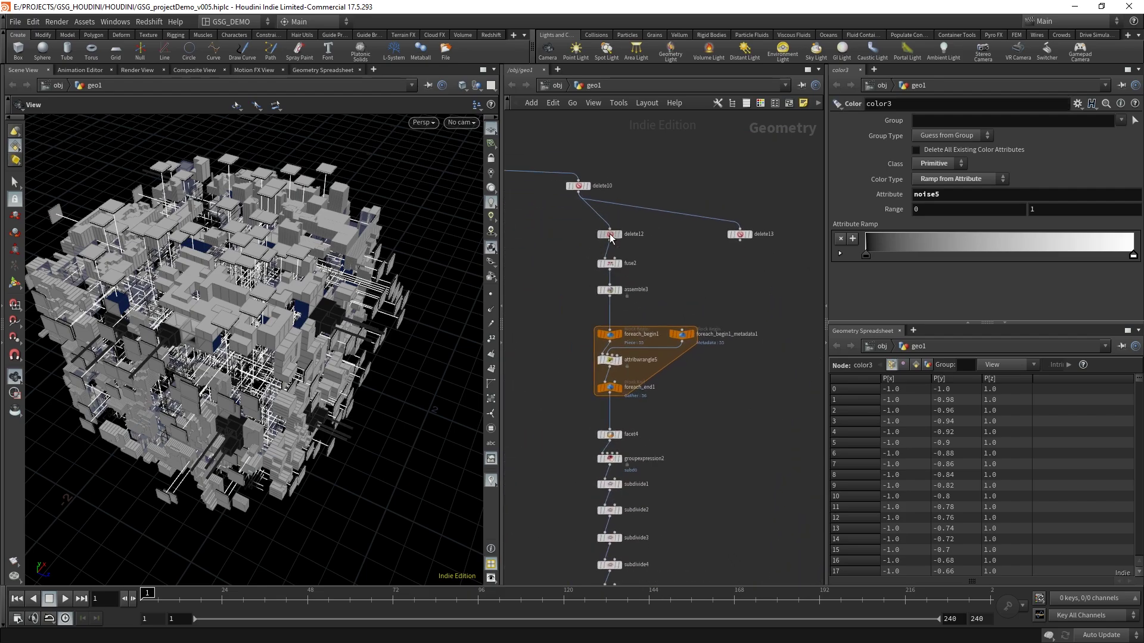
{"action": "left_click_drag", "start_coordinate": [610, 238], "coordinate": [578, 218]}
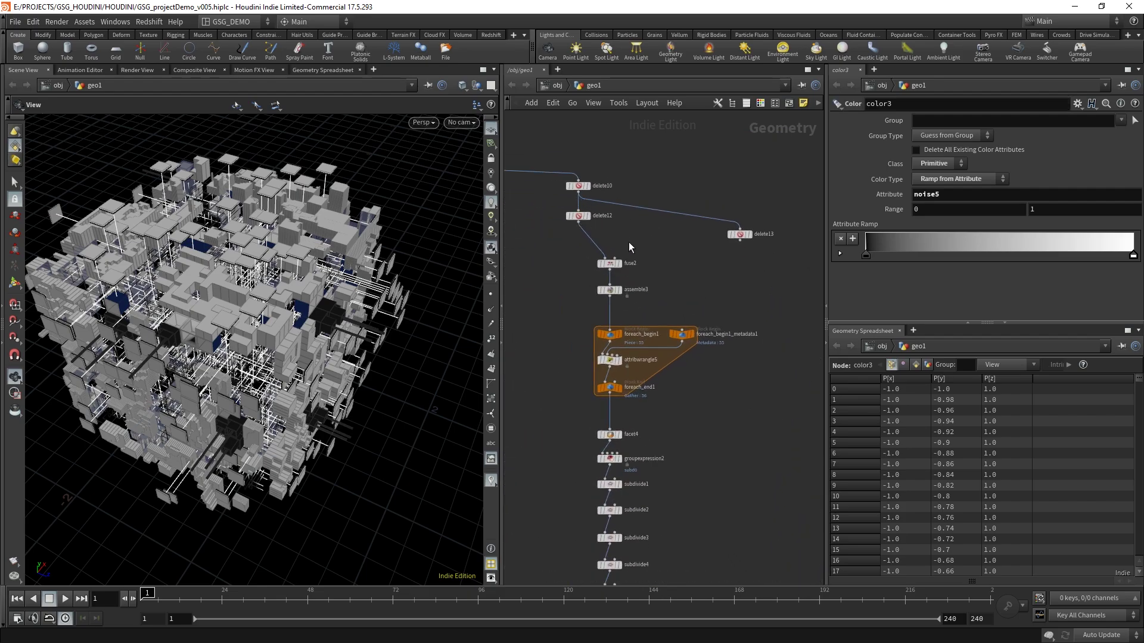
Step: Select the whole node chain from fuse2 through polyextrude10, including the foreach block and color4
{"action": "scroll", "coordinate": [739, 373], "scroll_direction": "down", "scroll_amount": 5}
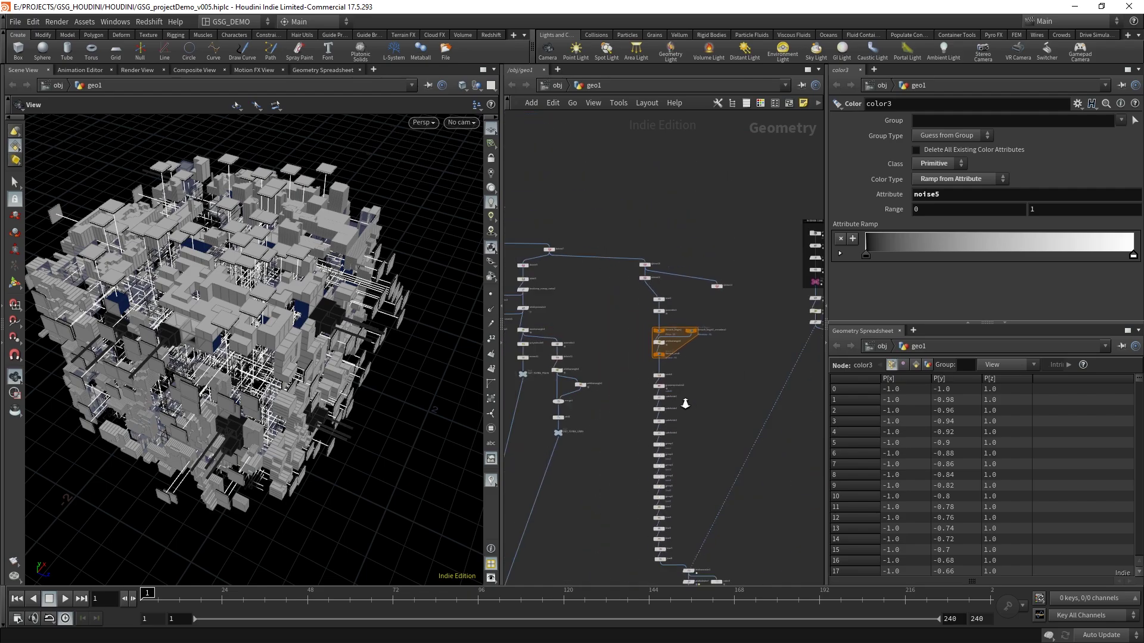
{"action": "scroll", "coordinate": [685, 403], "scroll_direction": "down", "scroll_amount": 2}
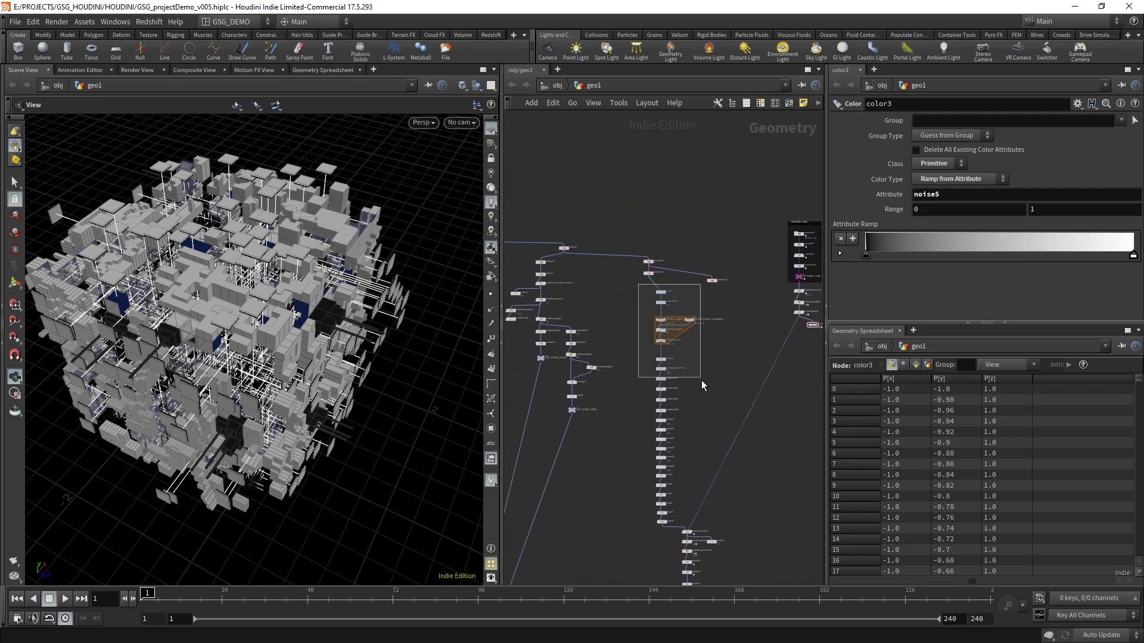
{"action": "left_click_drag", "start_coordinate": [711, 471], "coordinate": [727, 565]}
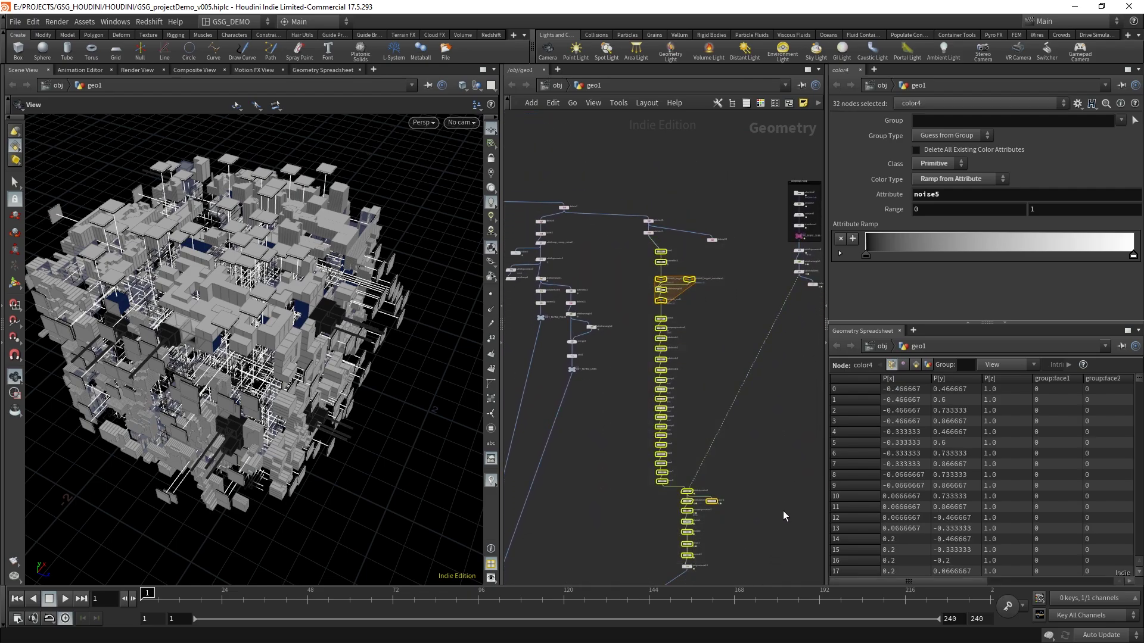
{"action": "middle_click_drag", "start_coordinate": [755, 499], "coordinate": [735, 403]}
{"action": "right_click_drag", "start_coordinate": [720, 445], "coordinate": [740, 409]}
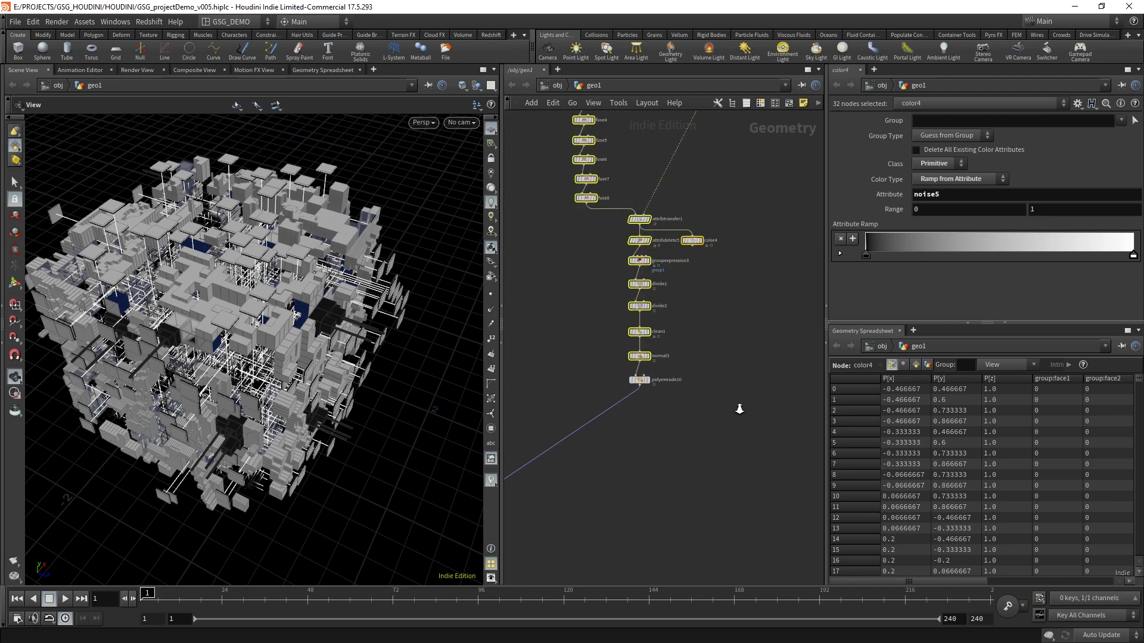
{"action": "left_click_drag", "start_coordinate": [654, 387], "coordinate": [631, 376], "text": "shift"}
{"action": "middle_click_drag", "start_coordinate": [726, 304], "coordinate": [685, 473]}
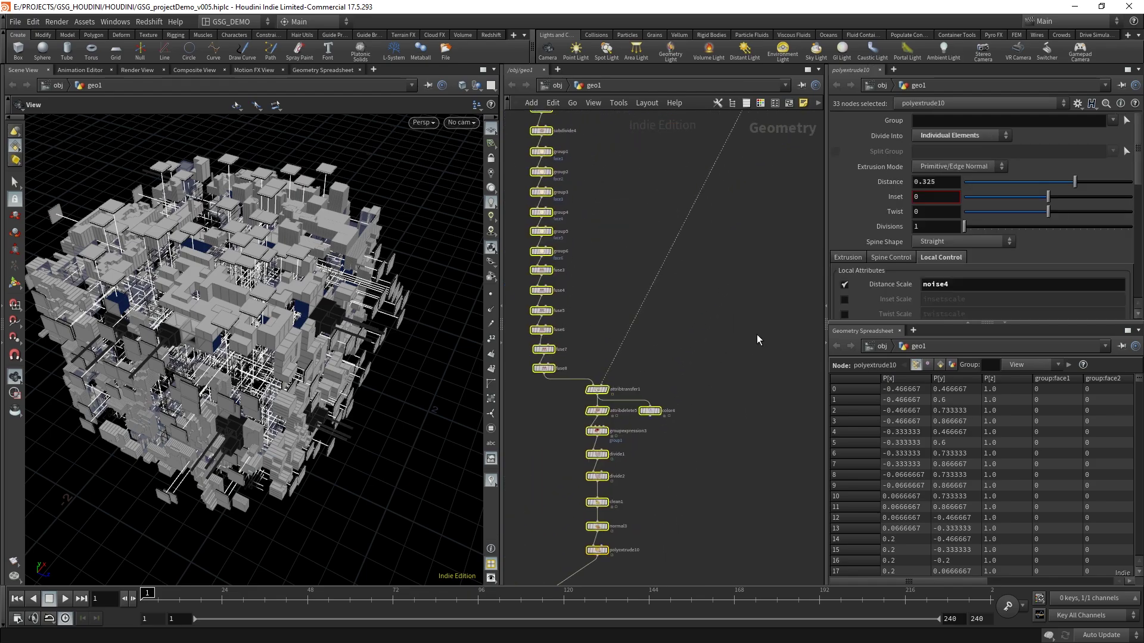
{"action": "right_click_drag", "start_coordinate": [751, 334], "coordinate": [704, 358]}
{"action": "middle_click_drag", "start_coordinate": [735, 327], "coordinate": [710, 450]}
{"action": "right_click_drag", "start_coordinate": [713, 444], "coordinate": [726, 433]}
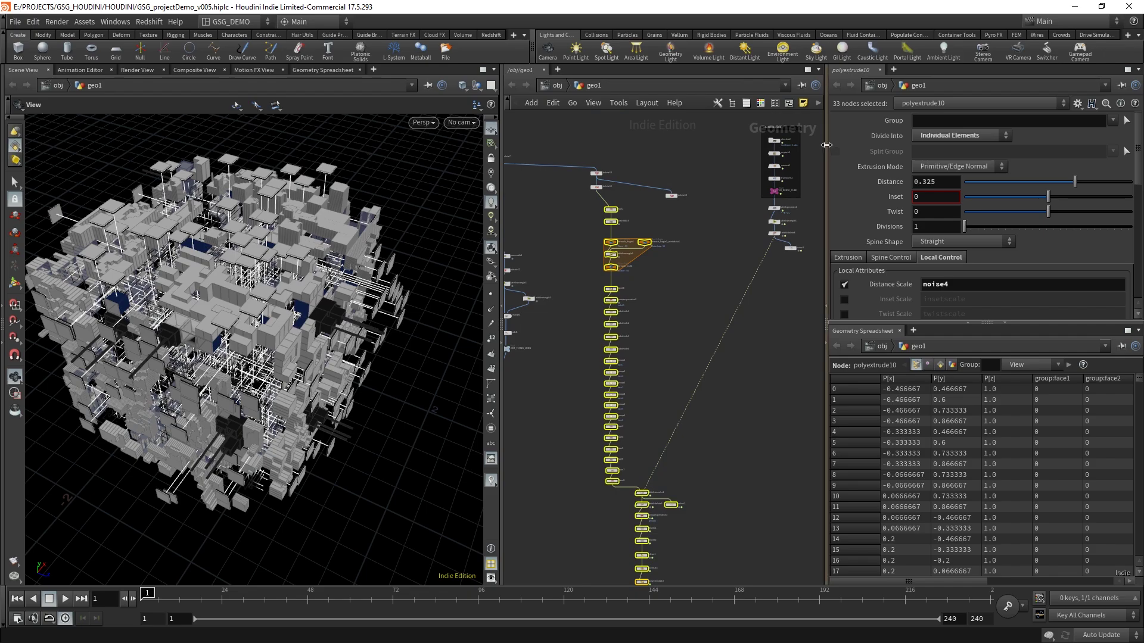
Step: Widen the network editor and collapse the selected nodes into a subnetwork
{"action": "left_click_drag", "start_coordinate": [826, 145], "coordinate": [881, 146]}
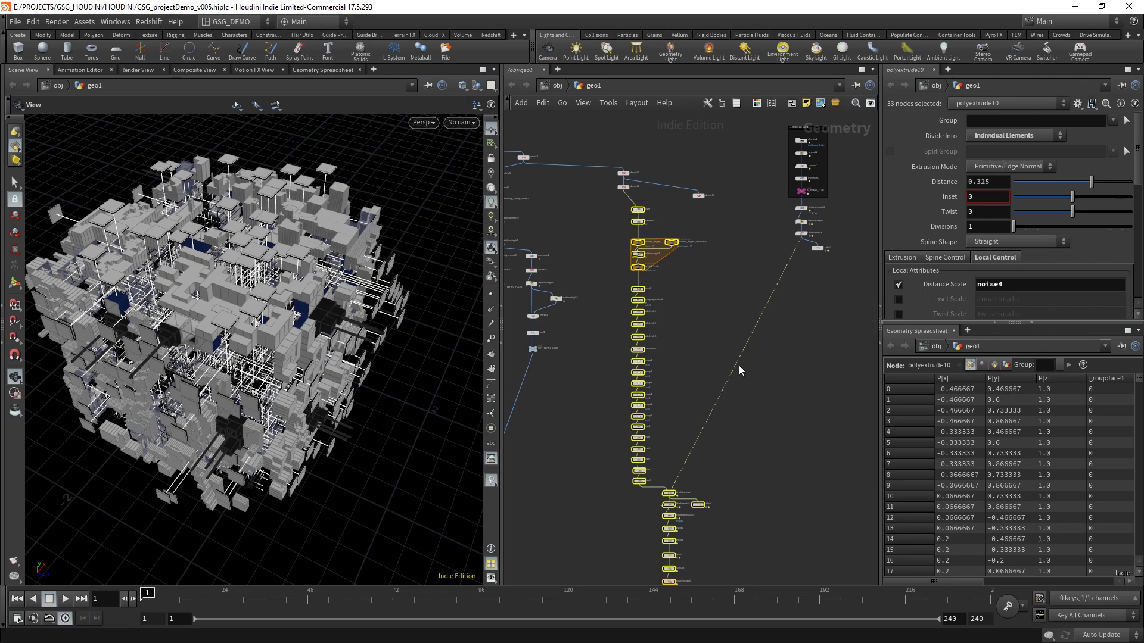
{"action": "left_click", "coordinate": [836, 102]}
{"action": "middle_click_drag", "start_coordinate": [766, 437], "coordinate": [737, 275]}
{"action": "right_click_drag", "start_coordinate": [711, 426], "coordinate": [732, 396]}
{"action": "middle_click_drag", "start_coordinate": [729, 400], "coordinate": [792, 364]}
{"action": "right_click_drag", "start_coordinate": [708, 420], "coordinate": [728, 387]}
{"action": "middle_click_drag", "start_coordinate": [730, 401], "coordinate": [767, 438]}
{"action": "left_click_drag", "start_coordinate": [729, 396], "coordinate": [636, 330]}
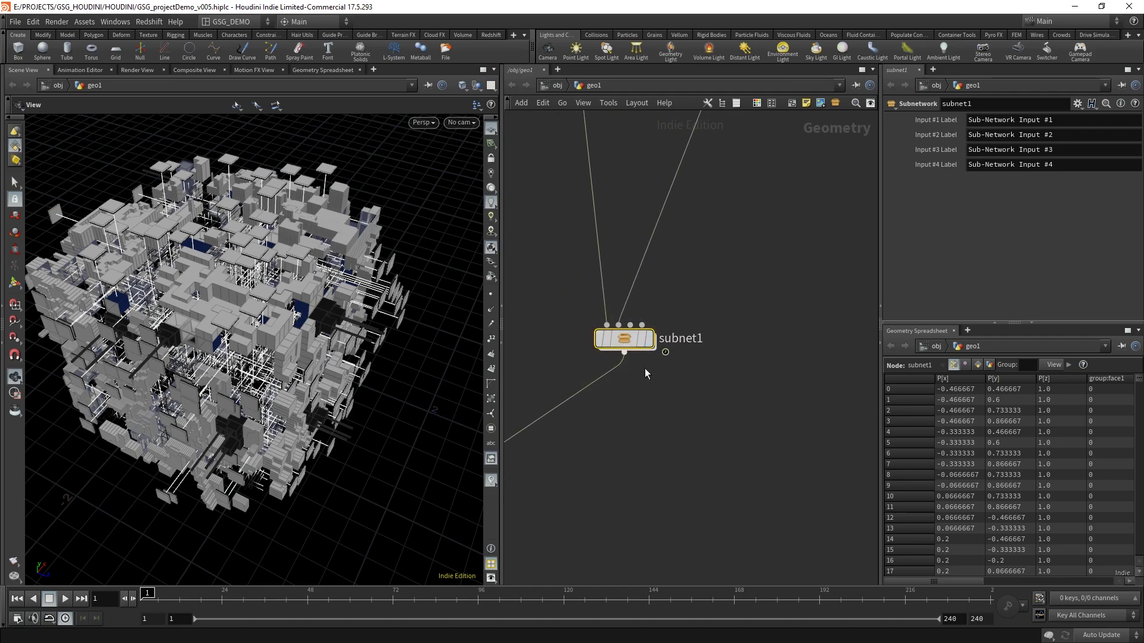
Step: Move the subnet1 node up, closer to the nodes that feed it
{"action": "middle_click_drag", "start_coordinate": [750, 280], "coordinate": [761, 335]}
{"action": "right_click_drag", "start_coordinate": [795, 268], "coordinate": [673, 295]}
{"action": "middle_click_drag", "start_coordinate": [697, 270], "coordinate": [625, 451]}
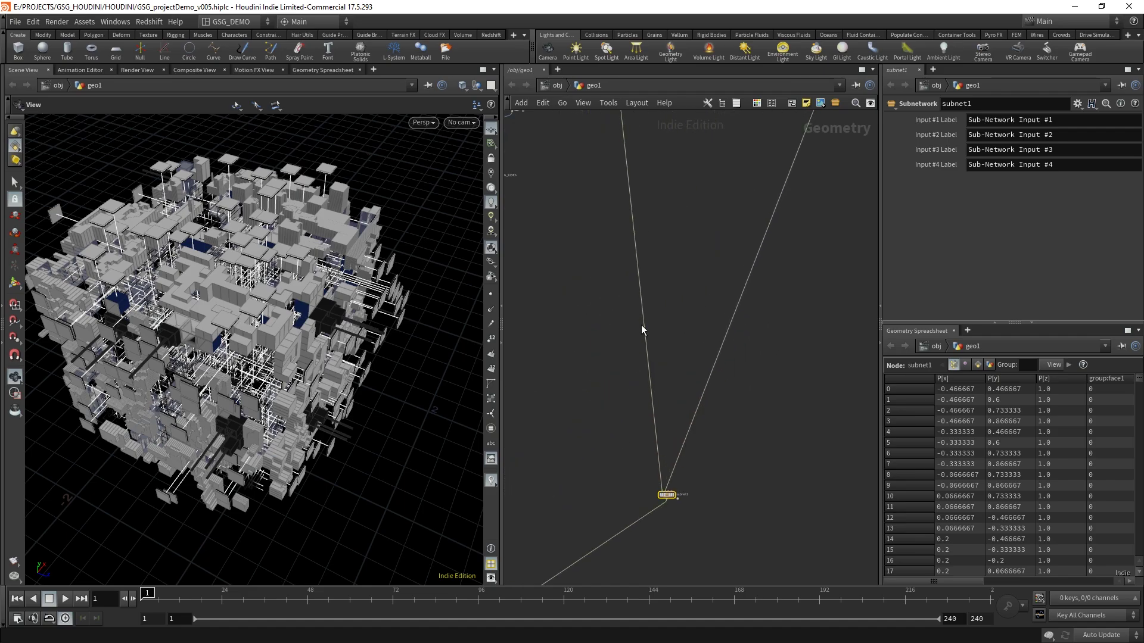
{"action": "right_click_drag", "start_coordinate": [629, 327], "coordinate": [624, 378]}
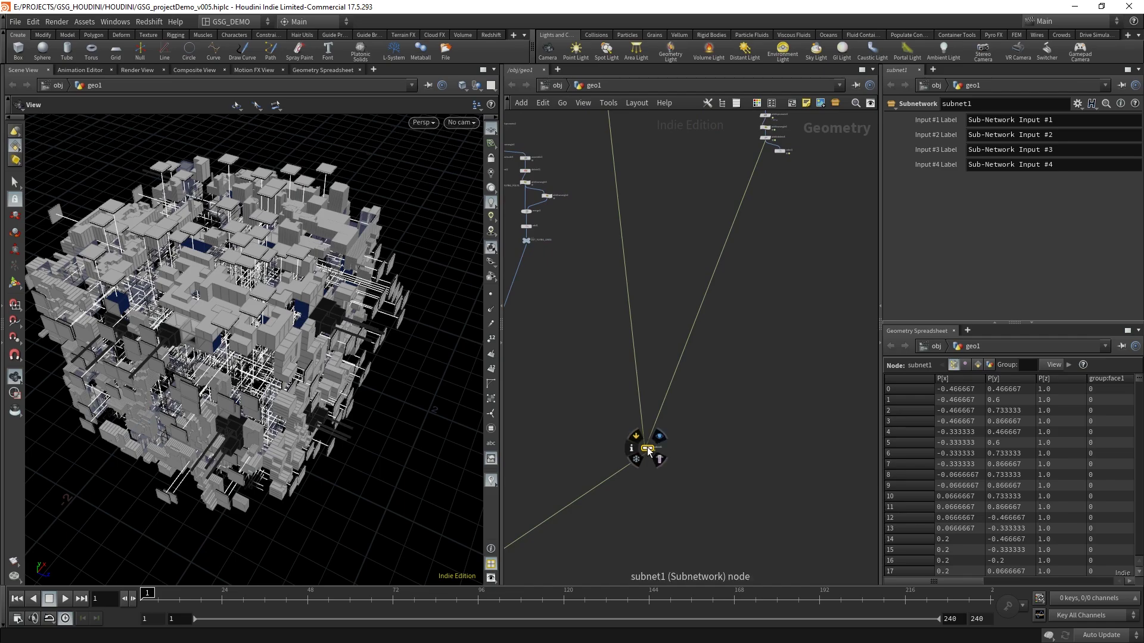
{"action": "left_click_drag", "start_coordinate": [647, 453], "coordinate": [660, 246]}
{"action": "left_click", "coordinate": [692, 276]}
Step: Display the delete12 output, which feeds the first input of subnet1, in the viewport
{"action": "middle_click_drag", "start_coordinate": [716, 291], "coordinate": [736, 436]}
{"action": "right_click_drag", "start_coordinate": [736, 436], "coordinate": [730, 396]}
{"action": "middle_click_drag", "start_coordinate": [716, 309], "coordinate": [720, 381]}
{"action": "right_click_drag", "start_coordinate": [720, 381], "coordinate": [709, 349]}
{"action": "middle_click_drag", "start_coordinate": [709, 349], "coordinate": [700, 331]}
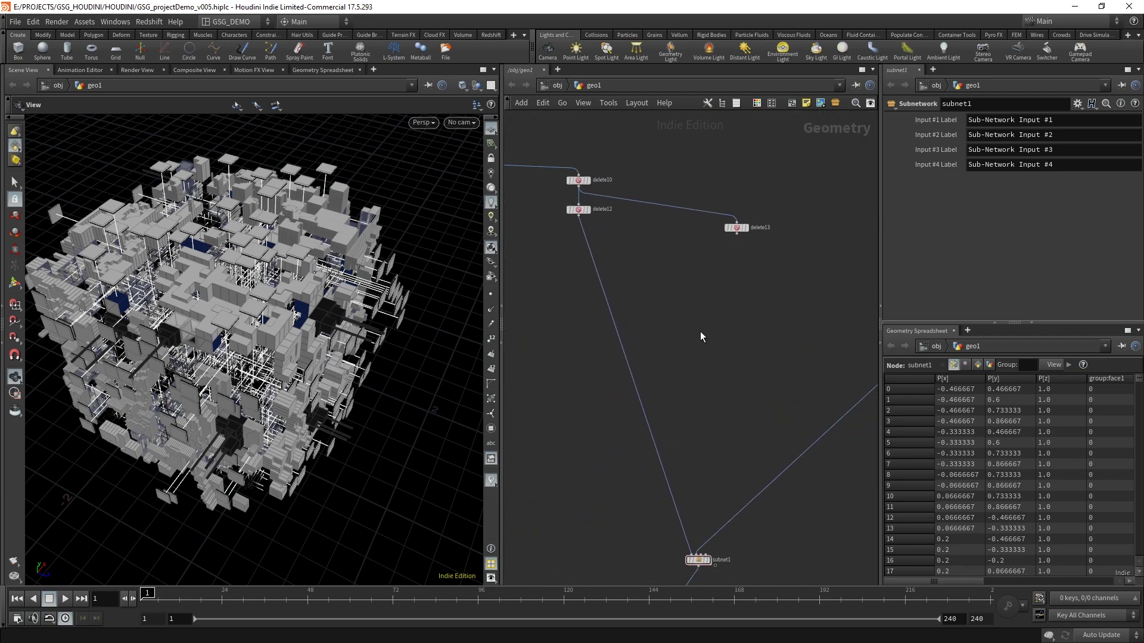
{"action": "left_click", "coordinate": [588, 211]}
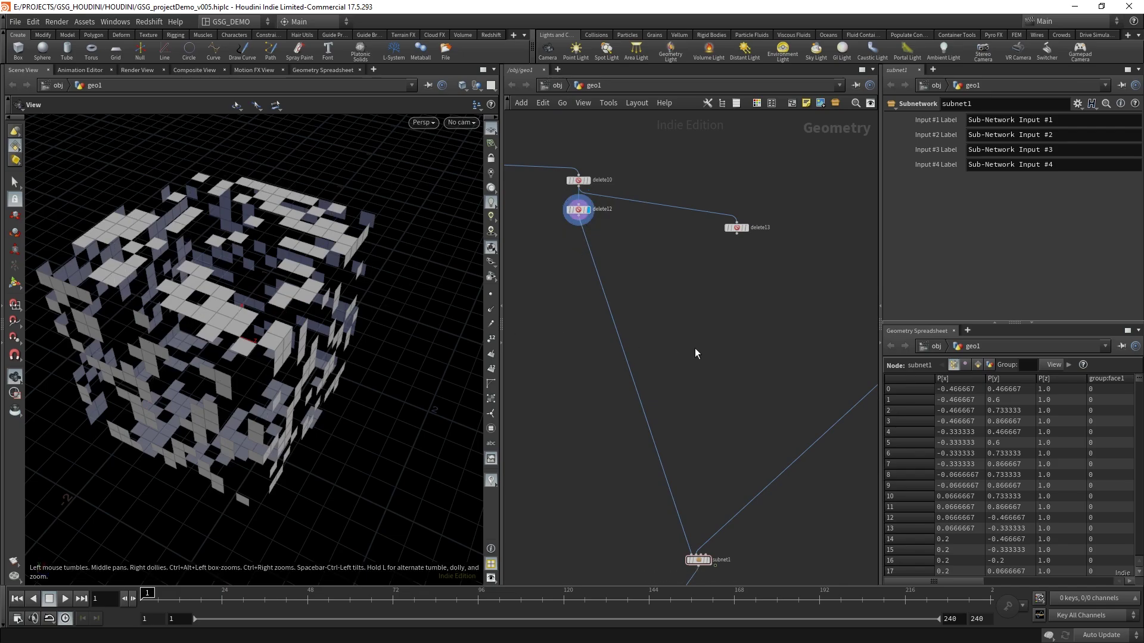
Step: Display attribdelete4 and its noise visualization node color3 in turn to inspect the second input of subnet1
{"action": "middle_click_drag", "start_coordinate": [740, 366], "coordinate": [704, 402]}
{"action": "right_click_drag", "start_coordinate": [704, 403], "coordinate": [716, 329]}
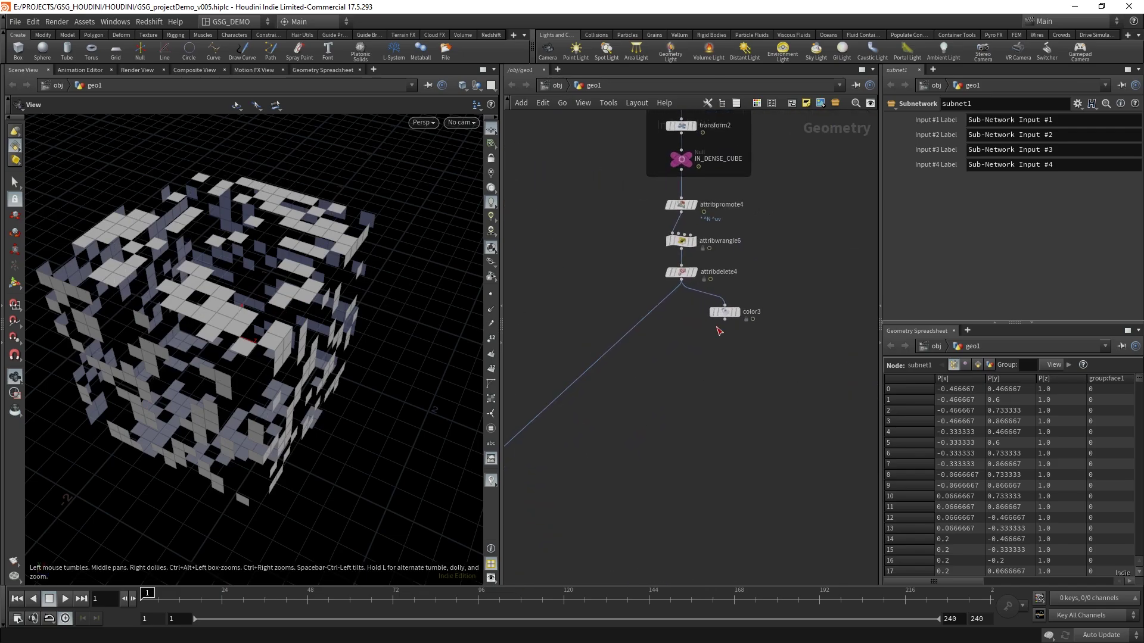
{"action": "left_click", "coordinate": [694, 273]}
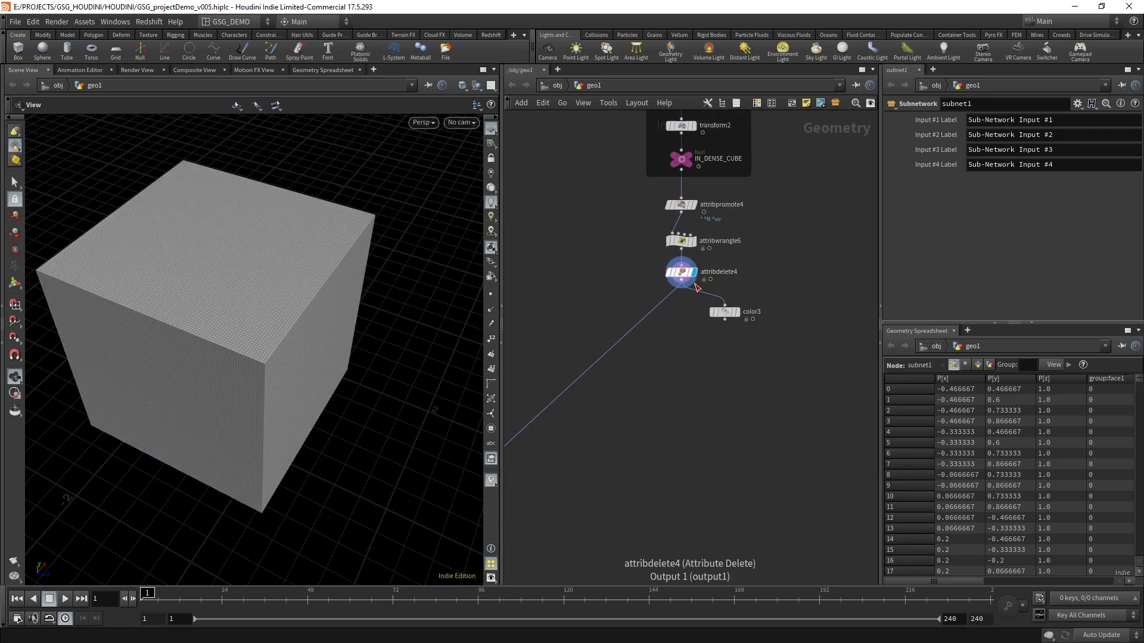
{"action": "left_click", "coordinate": [739, 312]}
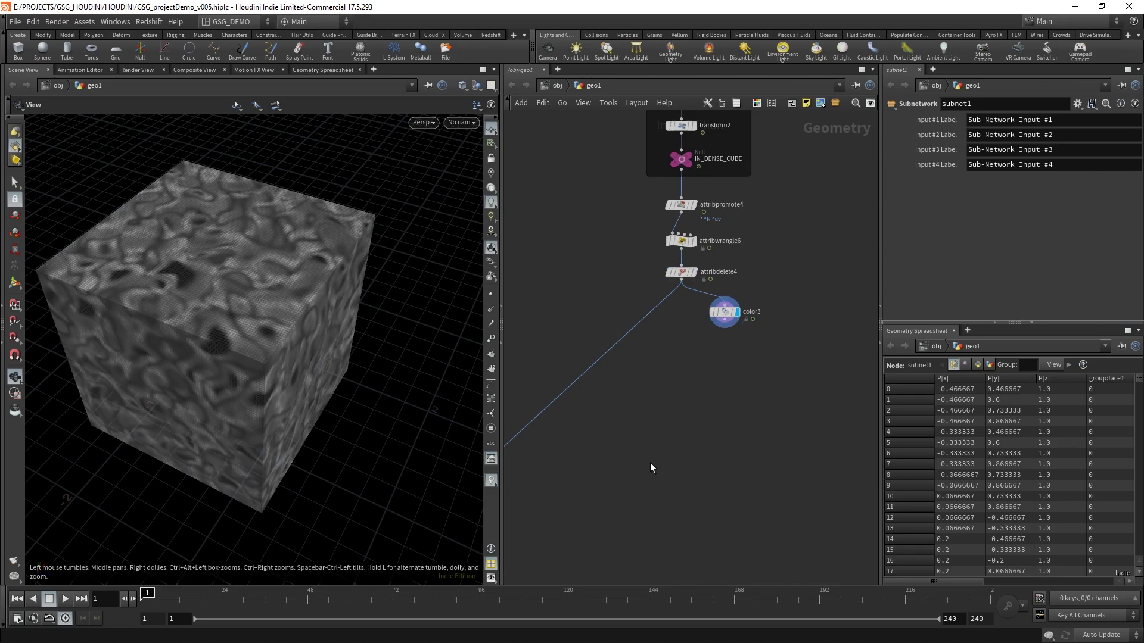
Step: Select subnet1 and display its output in the viewport
{"action": "middle_click_drag", "start_coordinate": [620, 469], "coordinate": [795, 327]}
{"action": "middle_click_drag", "start_coordinate": [667, 417], "coordinate": [770, 345]}
{"action": "right_click_drag", "start_coordinate": [727, 407], "coordinate": [741, 379]}
{"action": "middle_click_drag", "start_coordinate": [691, 390], "coordinate": [741, 414]}
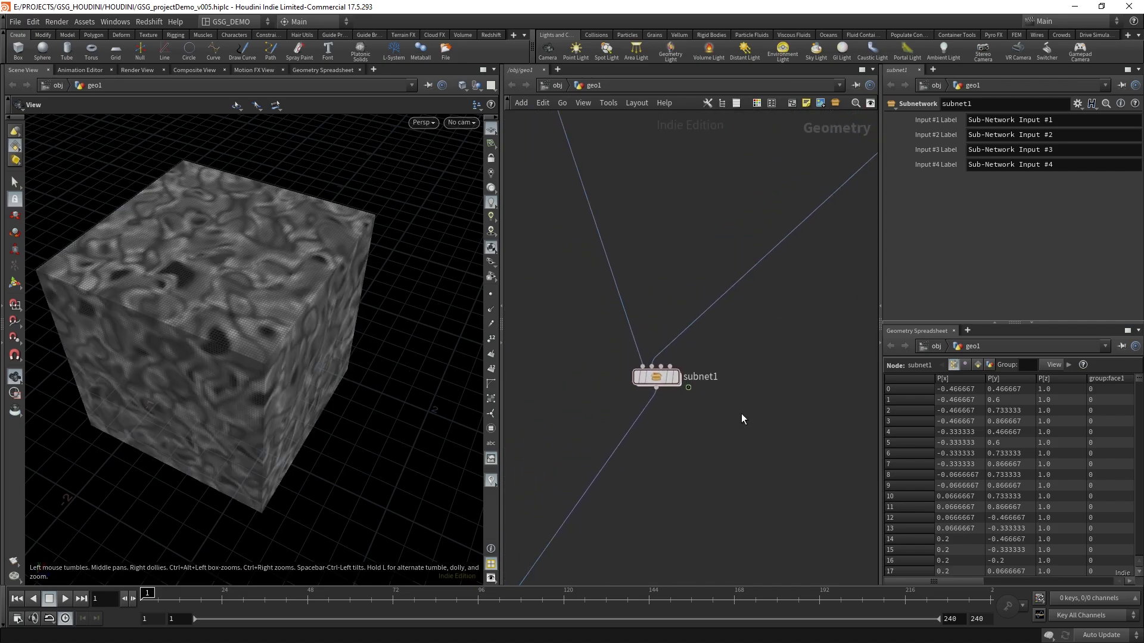
{"action": "left_click_drag", "start_coordinate": [741, 414], "coordinate": [623, 360]}
{"action": "middle_click_drag", "start_coordinate": [704, 421], "coordinate": [713, 426]}
{"action": "right_click_drag", "start_coordinate": [711, 431], "coordinate": [712, 421]}
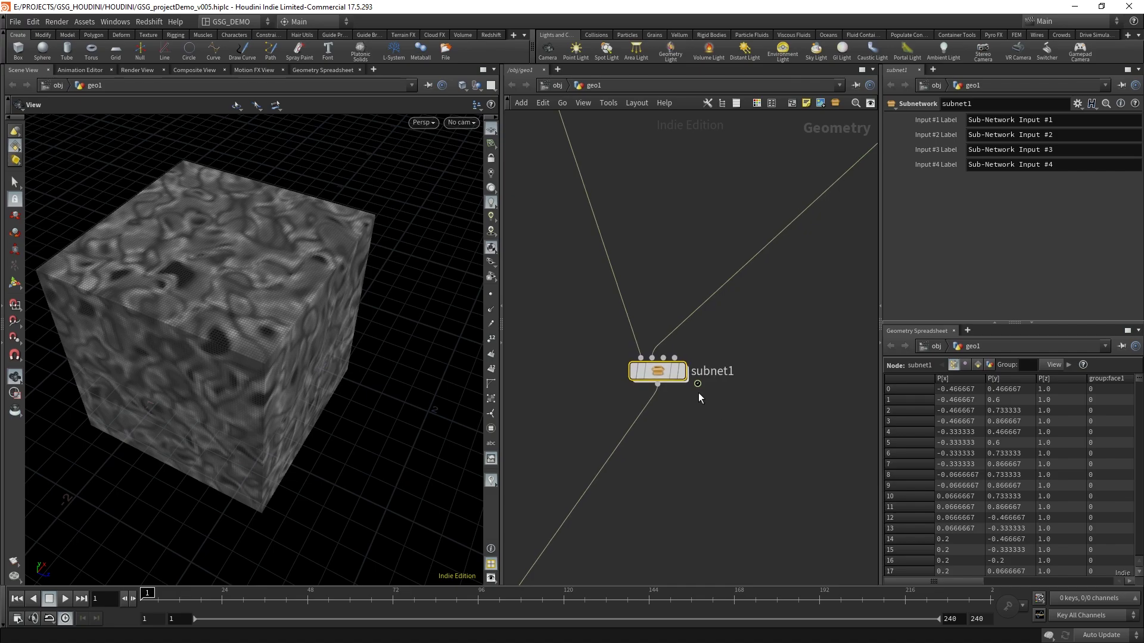
{"action": "left_click", "coordinate": [683, 373]}
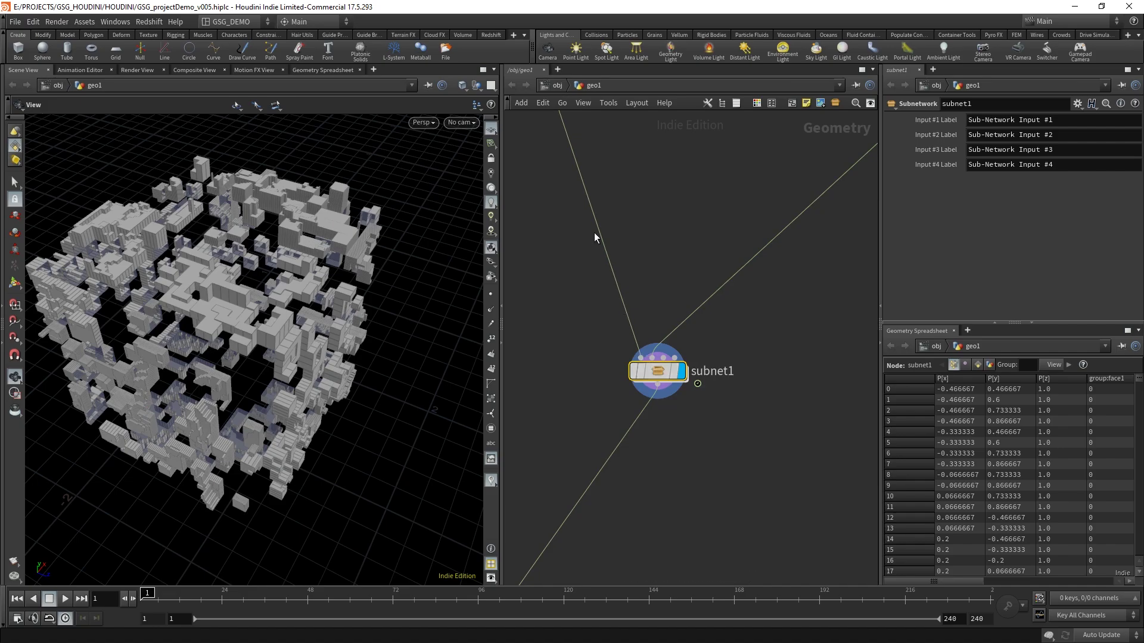
Step: Open subnet1 and move its four sub-network input nodes higher above fuse2
{"action": "double_click", "coordinate": [658, 372]}
{"action": "middle_click_drag", "start_coordinate": [741, 326], "coordinate": [752, 424]}
{"action": "scroll", "coordinate": [760, 378], "scroll_direction": "up", "scroll_amount": 5}
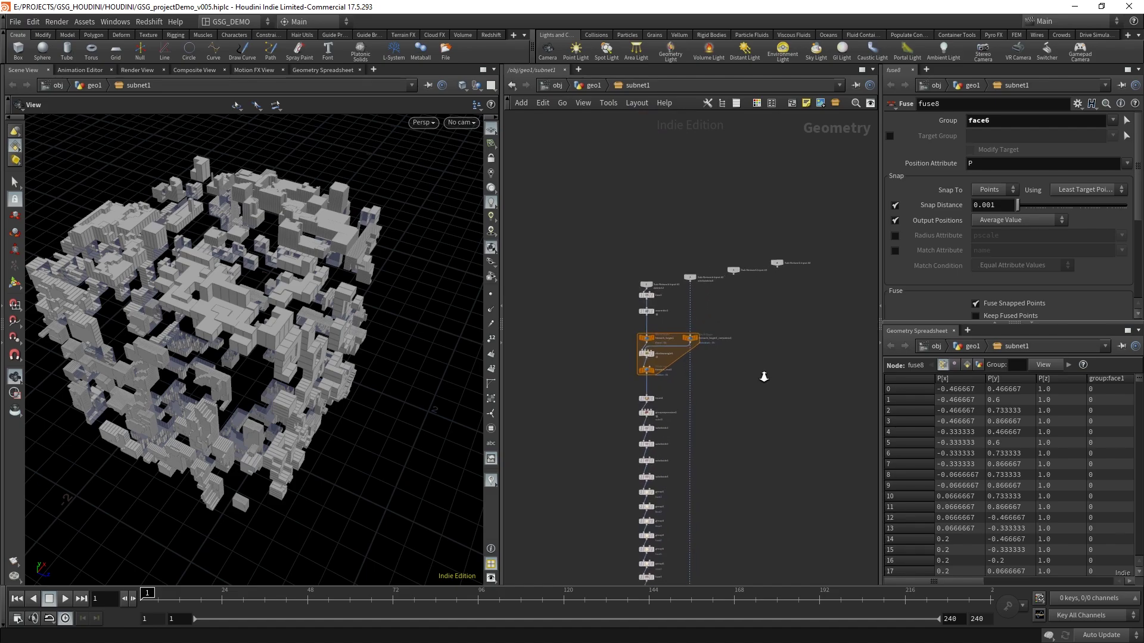
{"action": "scroll", "coordinate": [758, 379], "scroll_direction": "down", "scroll_amount": 1}
{"action": "left_click_drag", "start_coordinate": [541, 204], "coordinate": [818, 309]}
{"action": "left_click_drag", "start_coordinate": [733, 282], "coordinate": [735, 204]}
{"action": "left_click", "coordinate": [723, 268]}
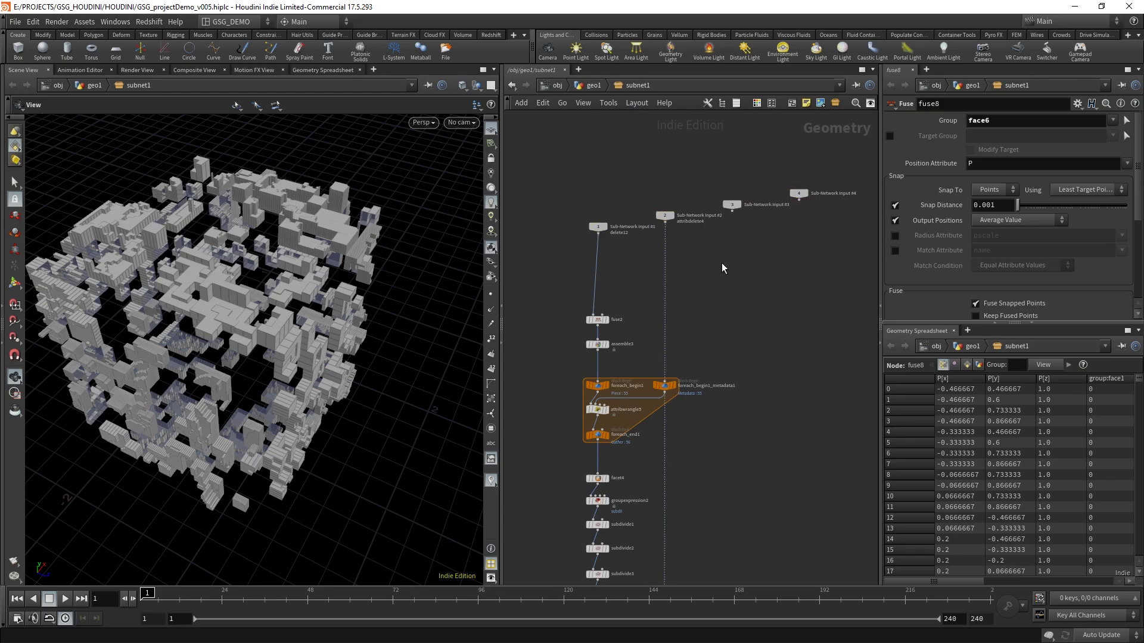
Step: Move Sub-Network Input #2 away from the foreach block, to a spot below Sub-Network Input #3
{"action": "middle_click_drag", "start_coordinate": [723, 272], "coordinate": [749, 296]}
{"action": "scroll", "coordinate": [748, 301], "scroll_direction": "up", "scroll_amount": 2}
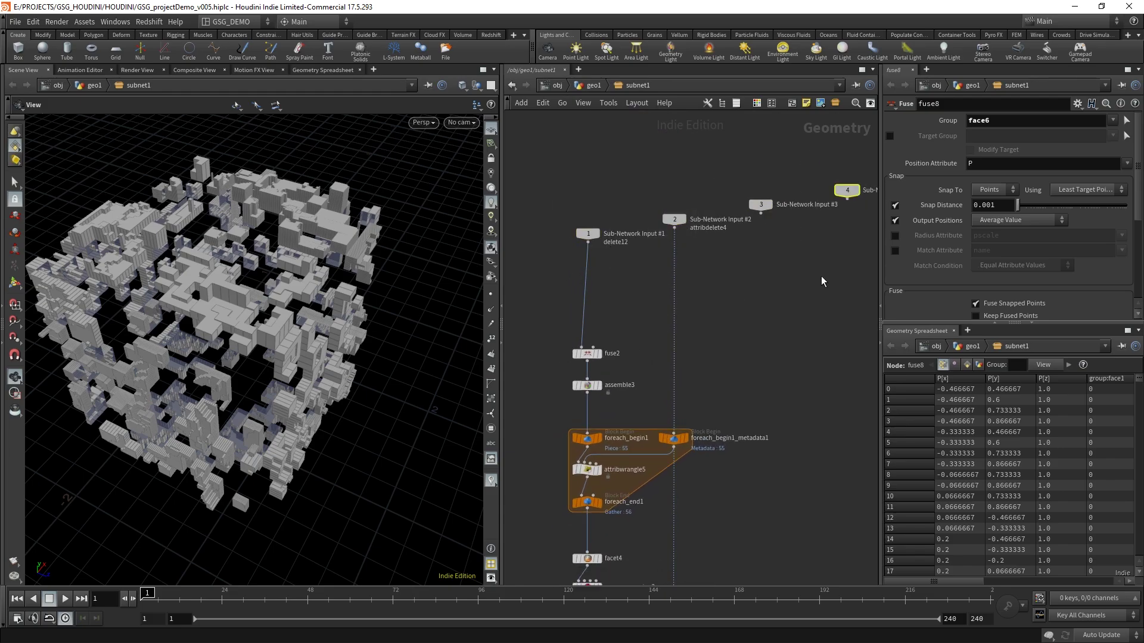
{"action": "scroll", "coordinate": [731, 262], "scroll_direction": "down", "scroll_amount": 2}
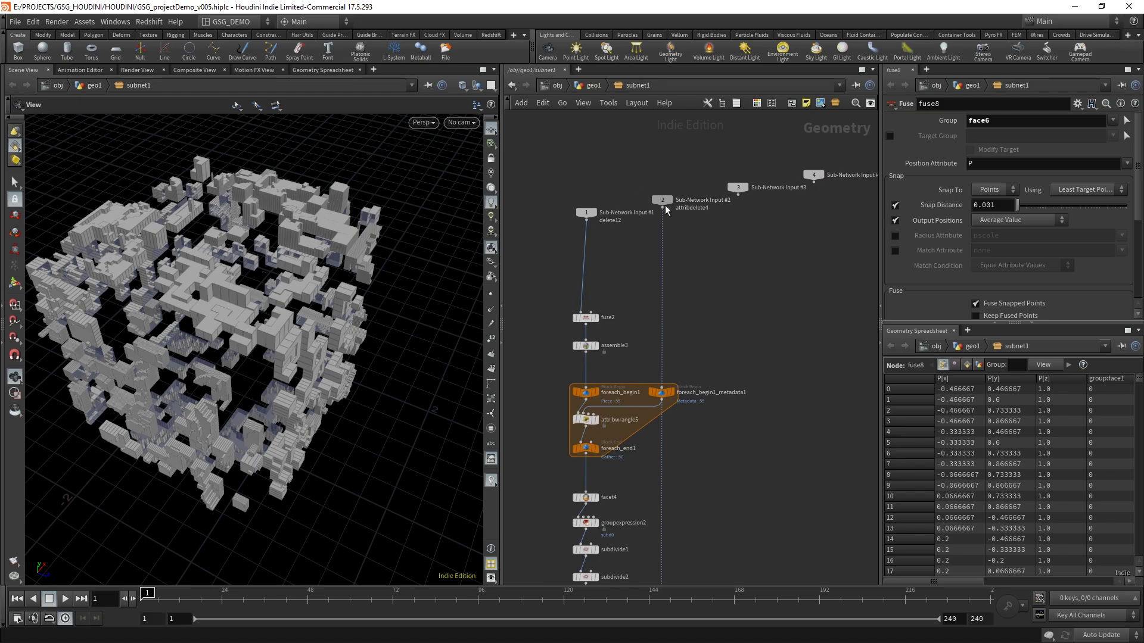
{"action": "left_click_drag", "start_coordinate": [665, 205], "coordinate": [765, 242]}
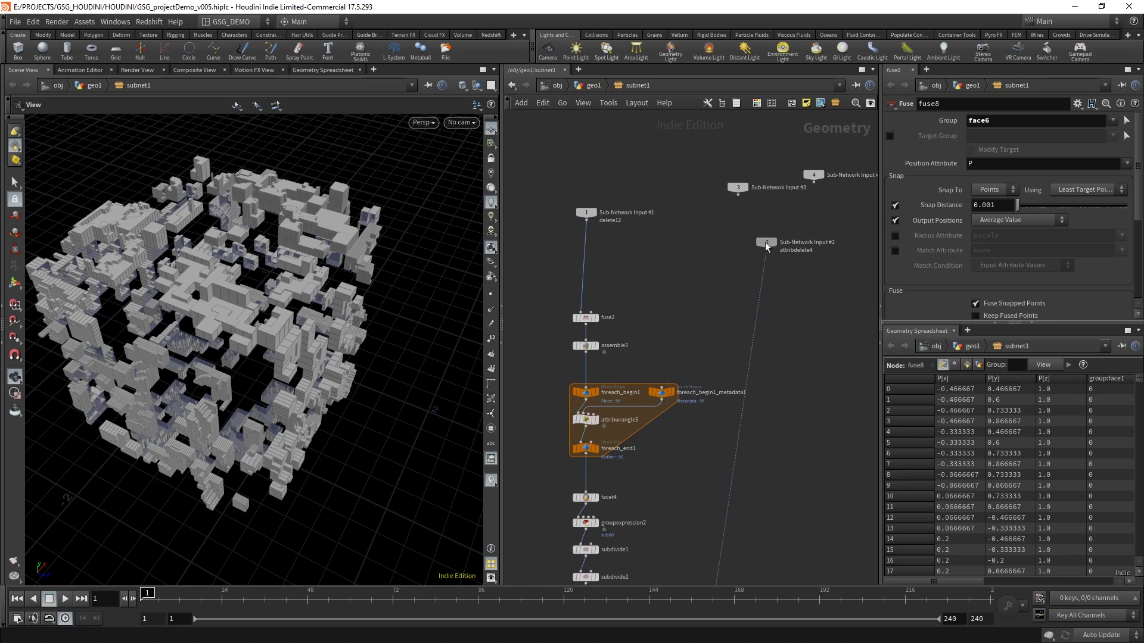
Step: Return to the geo1 level and examine the nodes wired into subnet1
{"action": "left_click", "coordinate": [594, 86]}
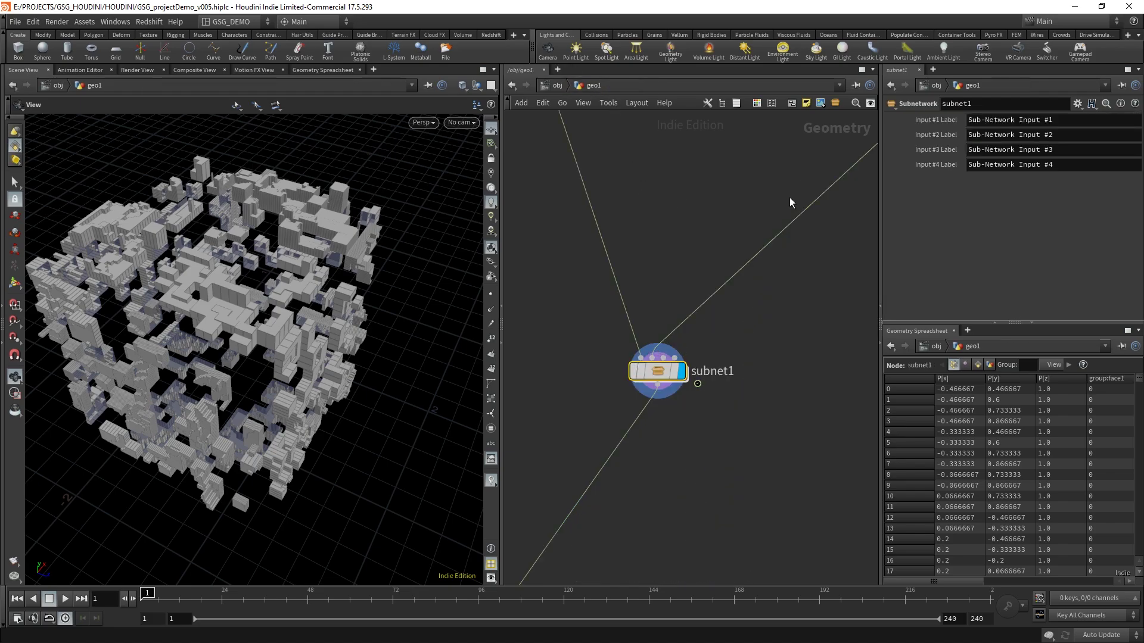
{"action": "middle_click_drag", "start_coordinate": [788, 203], "coordinate": [613, 406]}
{"action": "scroll", "coordinate": [694, 304], "scroll_direction": "down", "scroll_amount": 4}
{"action": "middle_click_drag", "start_coordinate": [655, 314], "coordinate": [627, 370]}
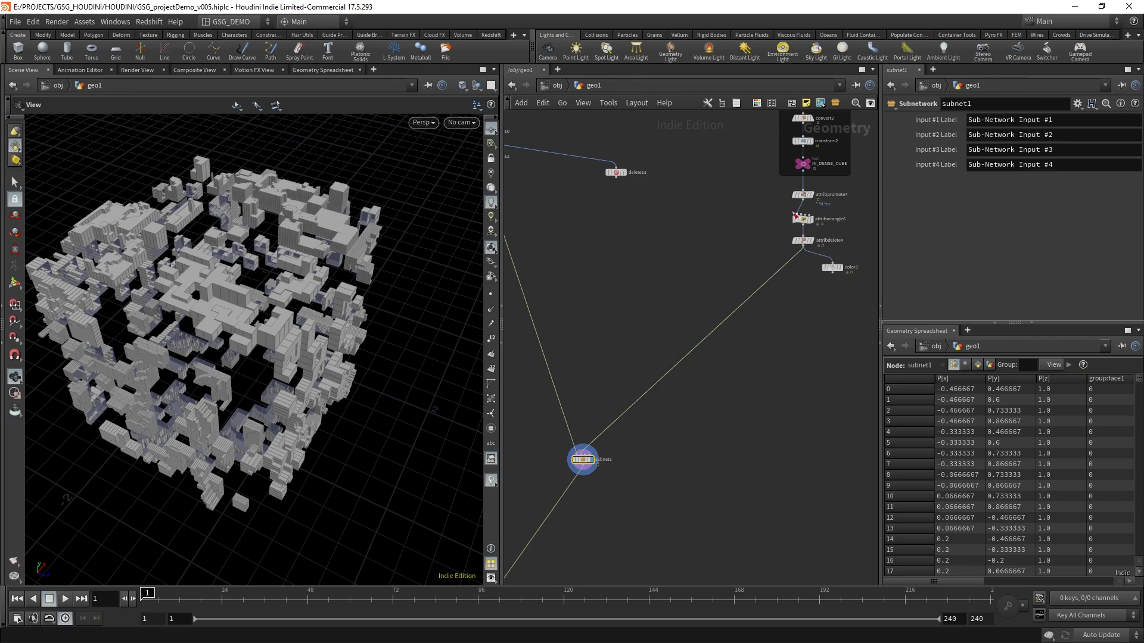
{"action": "middle_click_drag", "start_coordinate": [604, 283], "coordinate": [763, 344]}
{"action": "scroll", "coordinate": [727, 306], "scroll_direction": "up", "scroll_amount": 3}
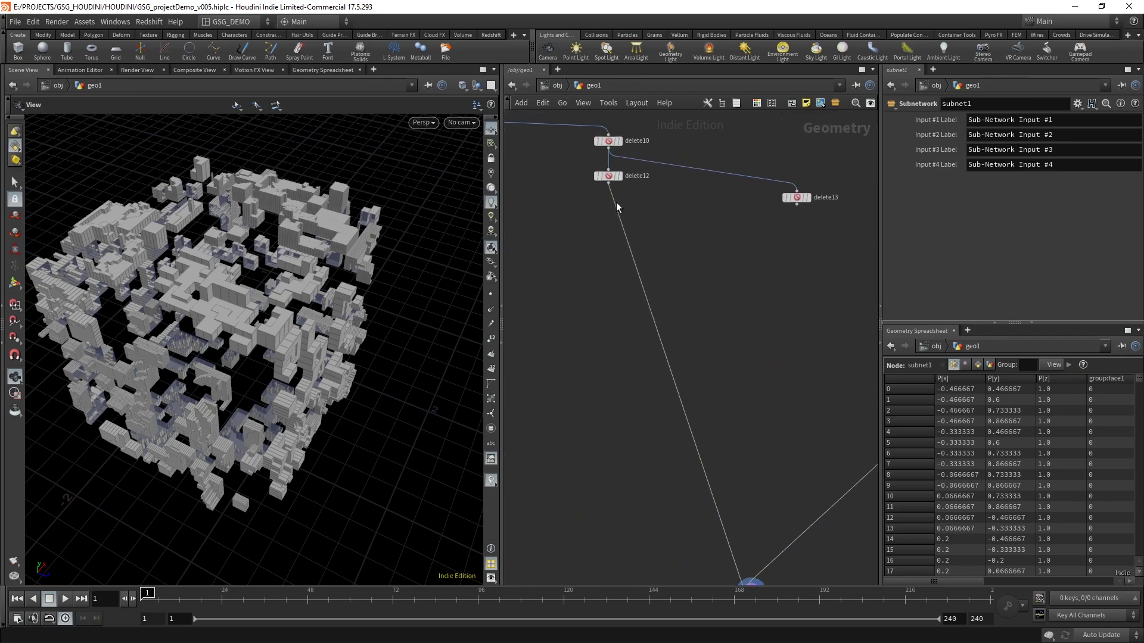
Step: Reopen subnet1 and move Sub-Network Input #2 down beside the lower part of the node chain it feeds
{"action": "middle_click_drag", "start_coordinate": [801, 555], "coordinate": [729, 339]}
{"action": "right_click_drag", "start_coordinate": [715, 443], "coordinate": [725, 398]}
{"action": "double_click", "coordinate": [649, 332]}
{"action": "middle_click_drag", "start_coordinate": [702, 313], "coordinate": [678, 225]}
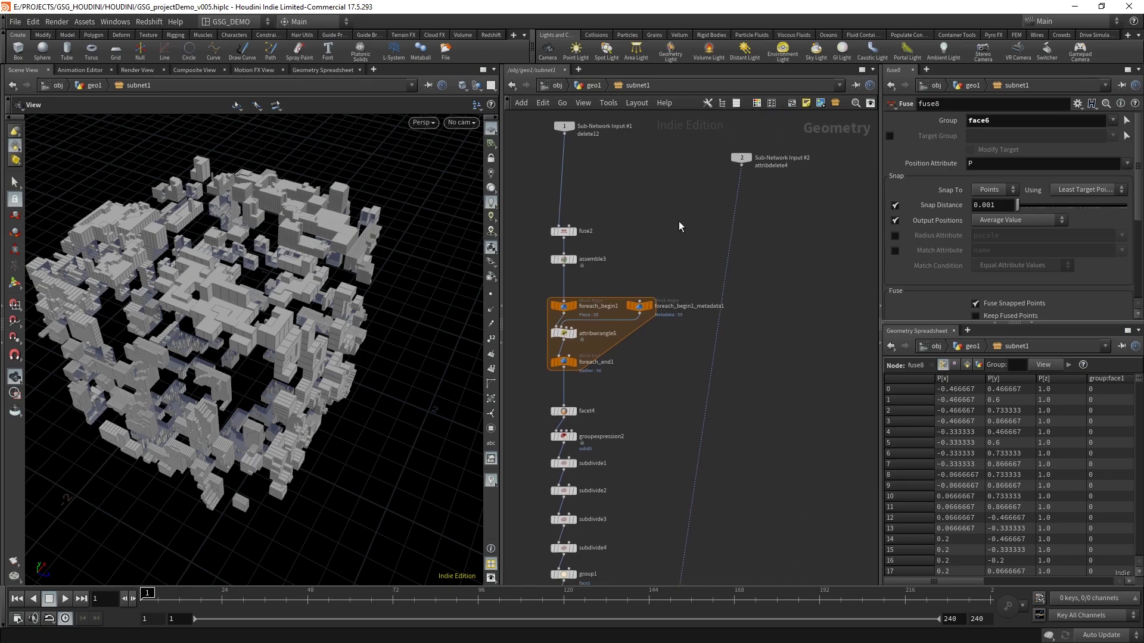
{"action": "right_click_drag", "start_coordinate": [673, 220], "coordinate": [633, 234]}
{"action": "middle_click_drag", "start_coordinate": [723, 222], "coordinate": [709, 186]}
{"action": "left_click_drag", "start_coordinate": [696, 154], "coordinate": [717, 266]}
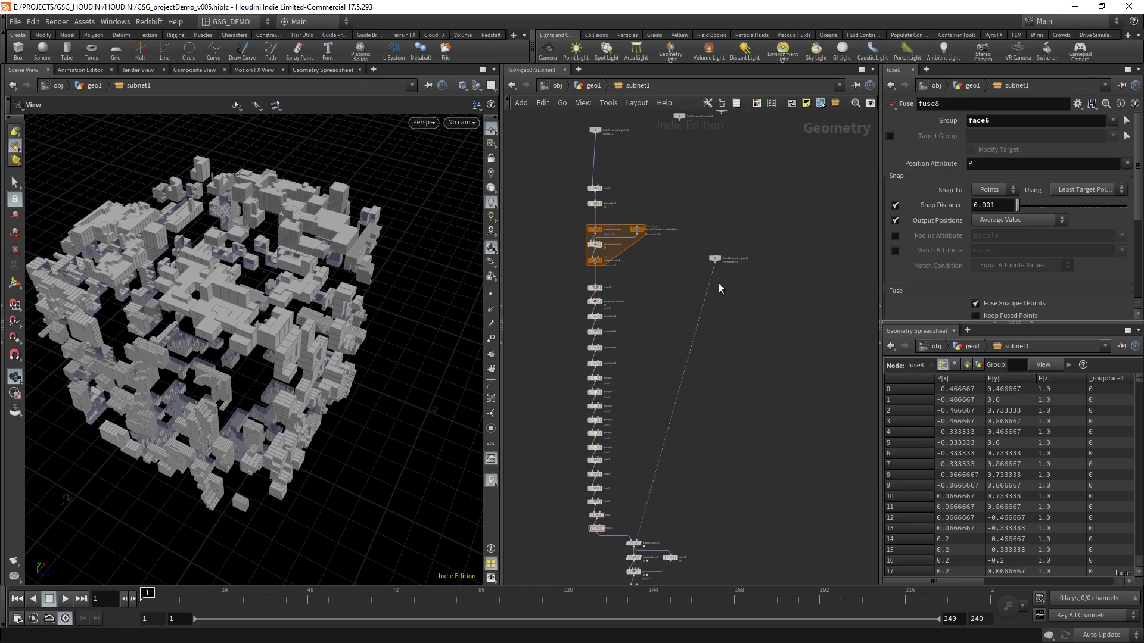
{"action": "middle_click_drag", "start_coordinate": [687, 358], "coordinate": [715, 408]}
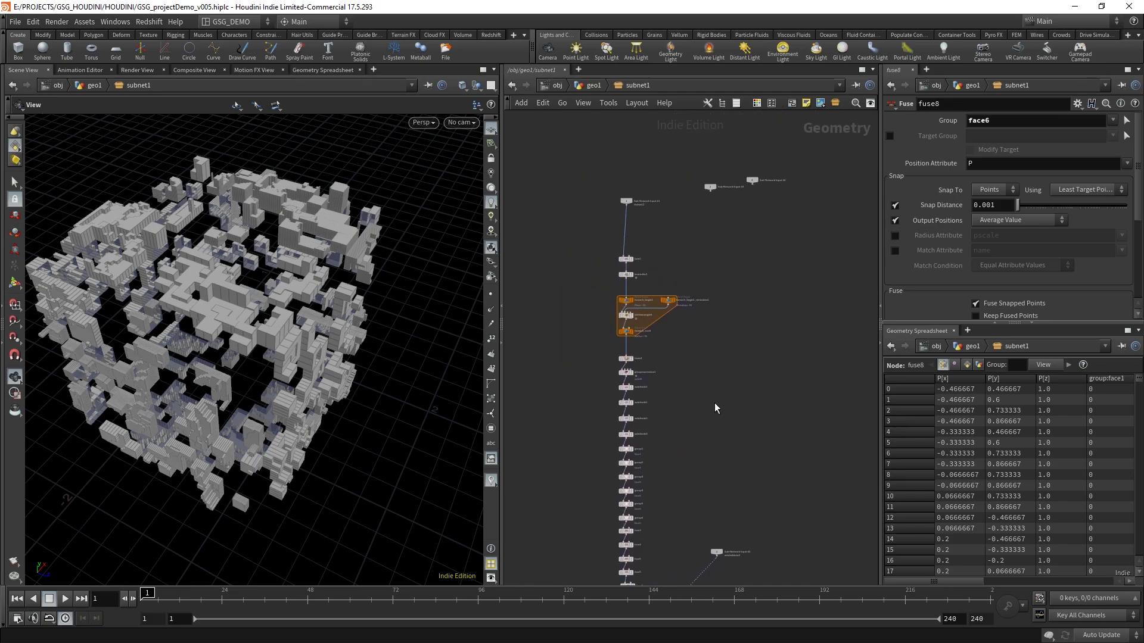
Step: Return to the geo1 level, duplicate subnet1 into the empty space below delete12, and display the copy
{"action": "left_click", "coordinate": [596, 87]}
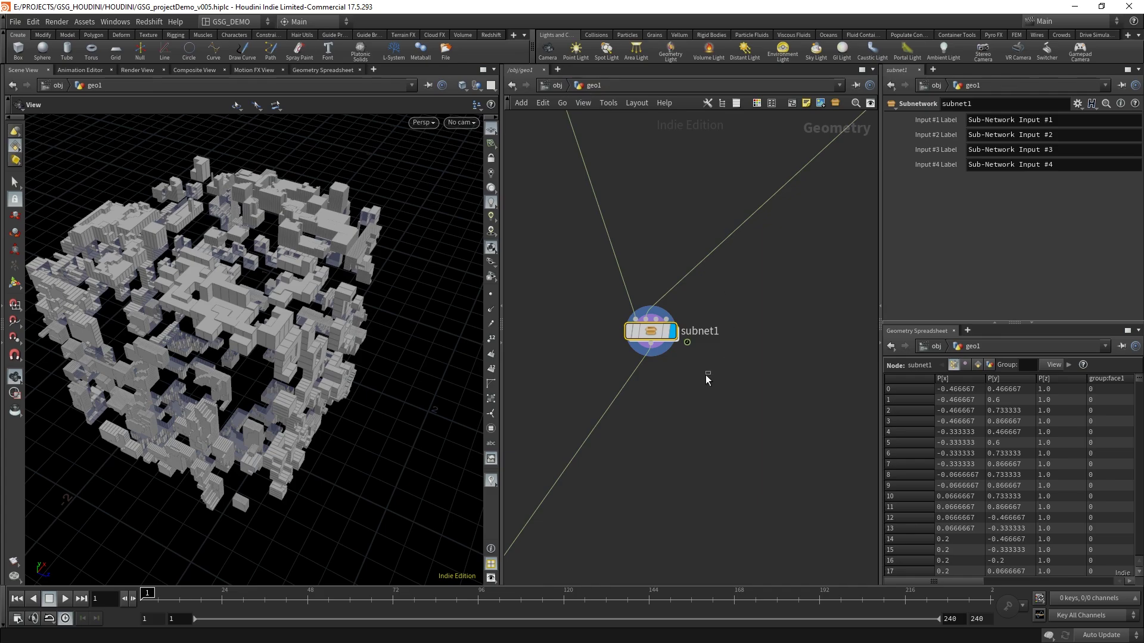
{"action": "scroll", "coordinate": [745, 393], "scroll_direction": "down", "scroll_amount": 5}
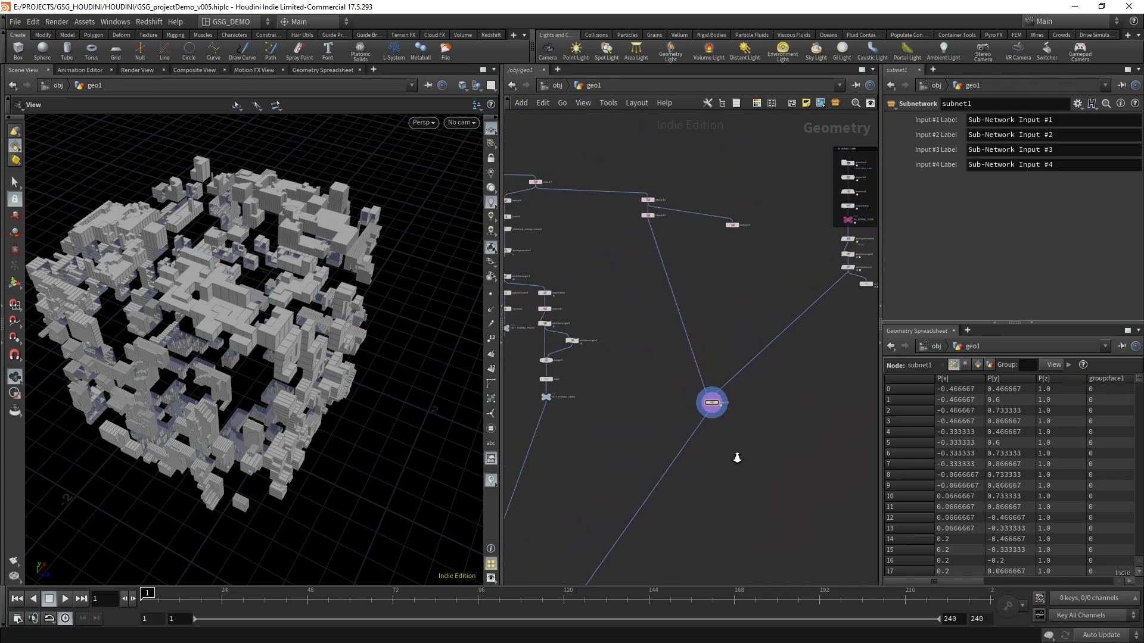
{"action": "scroll", "coordinate": [745, 456], "scroll_direction": "up", "scroll_amount": 2}
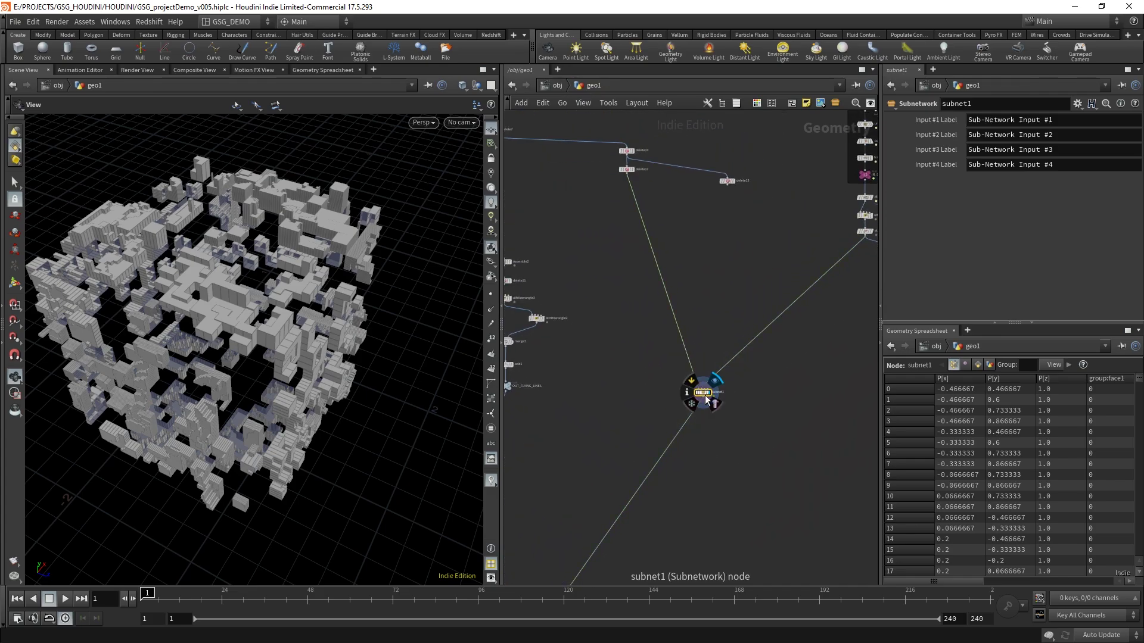
{"action": "left_click_drag", "start_coordinate": [707, 395], "coordinate": [600, 294], "text": "alt"}
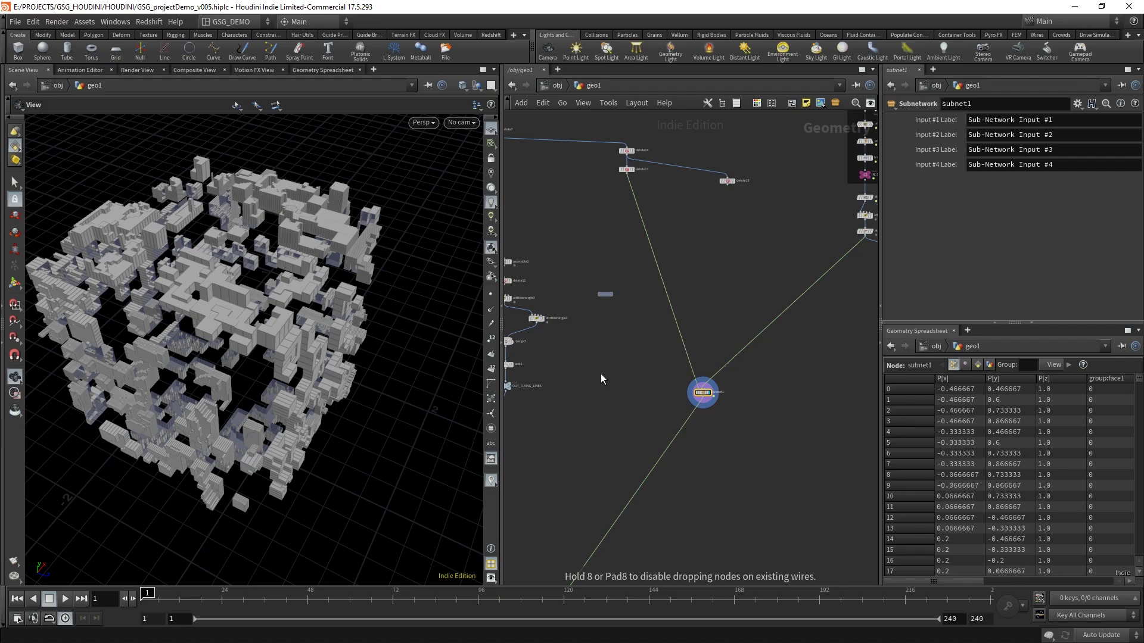
{"action": "left_click", "coordinate": [622, 381]}
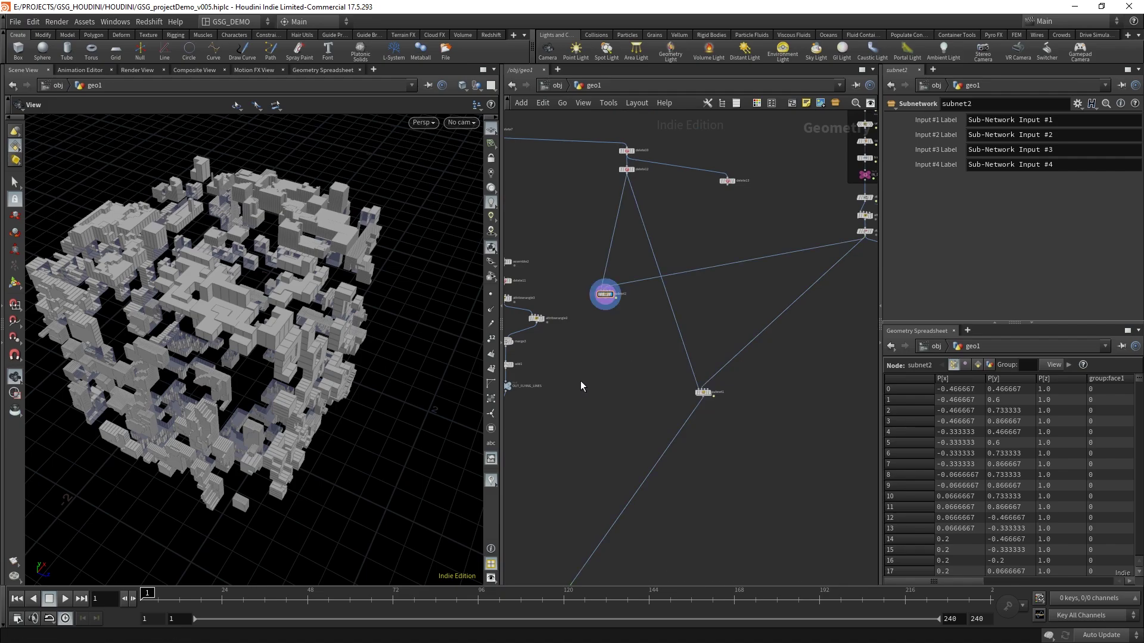
Step: Display the OUT_FLYING_POLYS branch in the viewport and view its flying panels
{"action": "middle_click_drag", "start_coordinate": [592, 370], "coordinate": [723, 448]}
{"action": "scroll", "coordinate": [723, 450], "scroll_direction": "up", "scroll_amount": 3}
{"action": "middle_click_drag", "start_coordinate": [525, 374], "coordinate": [587, 383]}
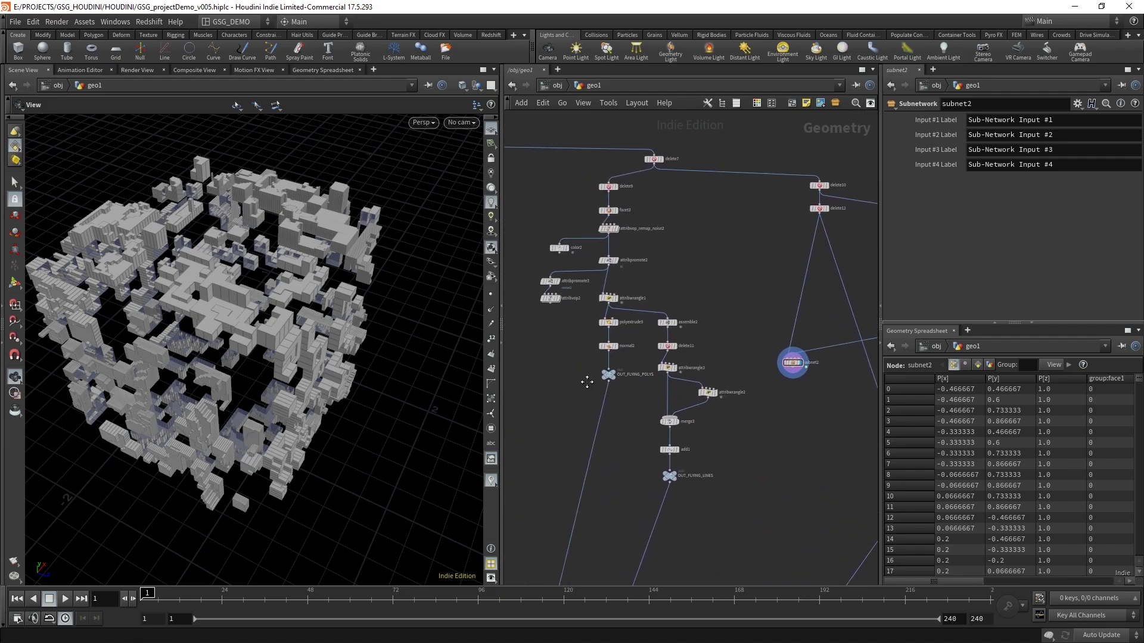
{"action": "scroll", "coordinate": [587, 383], "scroll_direction": "up", "scroll_amount": 6}
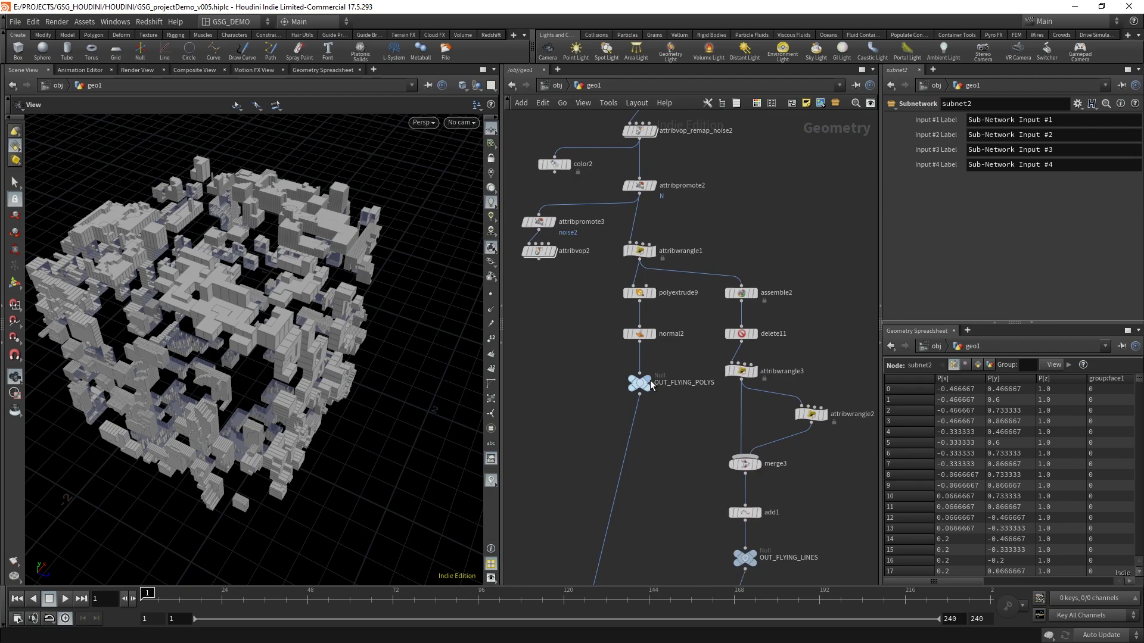
{"action": "left_click", "coordinate": [650, 385]}
{"action": "left_click_drag", "start_coordinate": [376, 363], "coordinate": [398, 379]}
Step: Move subnet2 next to the delete9 and facet3 nodes of the flying polys branch
{"action": "middle_click_drag", "start_coordinate": [759, 217], "coordinate": [665, 344]}
{"action": "scroll", "coordinate": [672, 338], "scroll_direction": "down", "scroll_amount": 3}
{"action": "left_click_drag", "start_coordinate": [815, 455], "coordinate": [661, 280]}
{"action": "scroll", "coordinate": [669, 317], "scroll_direction": "up", "scroll_amount": 3}
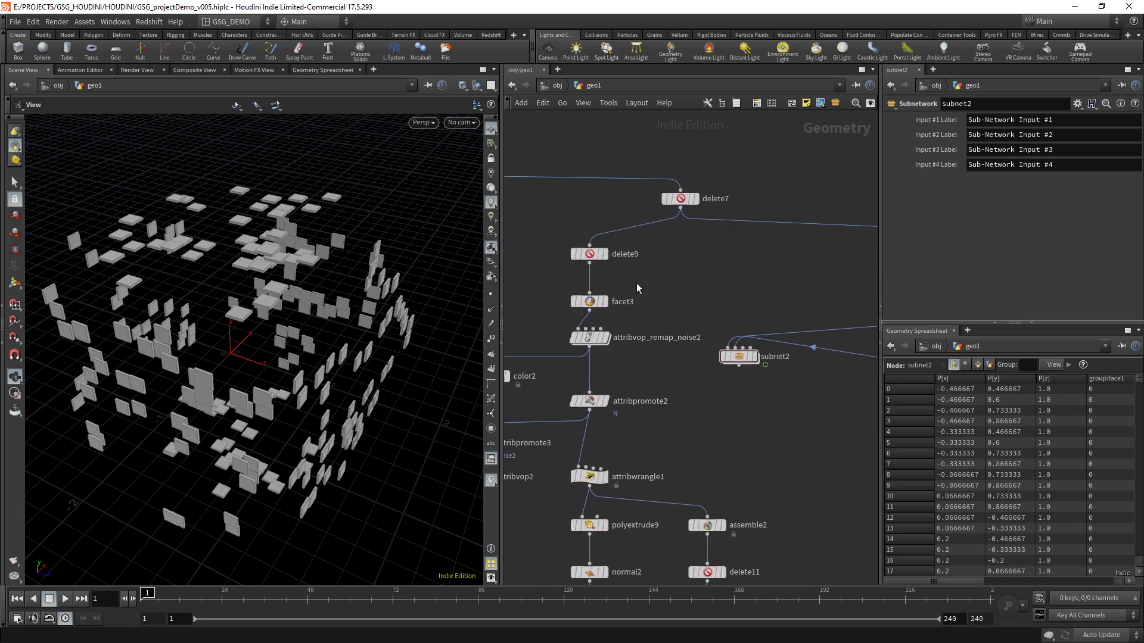
Step: Display delete9 and wire its output into the first input of subnet2
{"action": "left_click", "coordinate": [605, 255]}
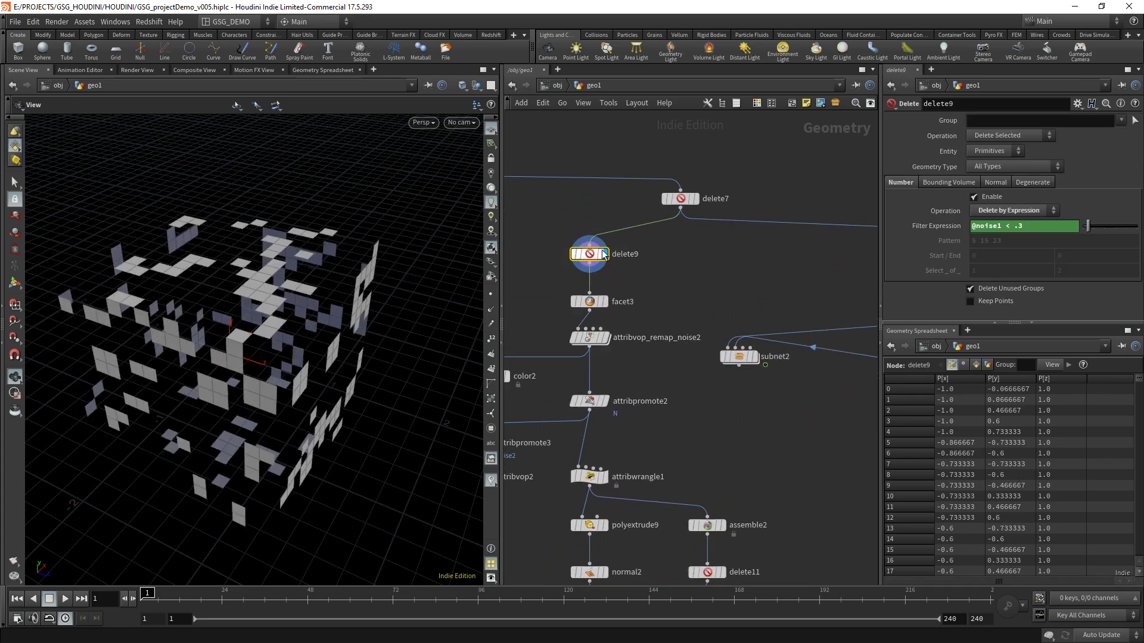
{"action": "middle_click_drag", "start_coordinate": [709, 279], "coordinate": [739, 292]}
{"action": "left_click_drag", "start_coordinate": [729, 308], "coordinate": [637, 233]}
{"action": "middle_click_drag", "start_coordinate": [641, 256], "coordinate": [708, 212]}
{"action": "left_click", "coordinate": [633, 203]}
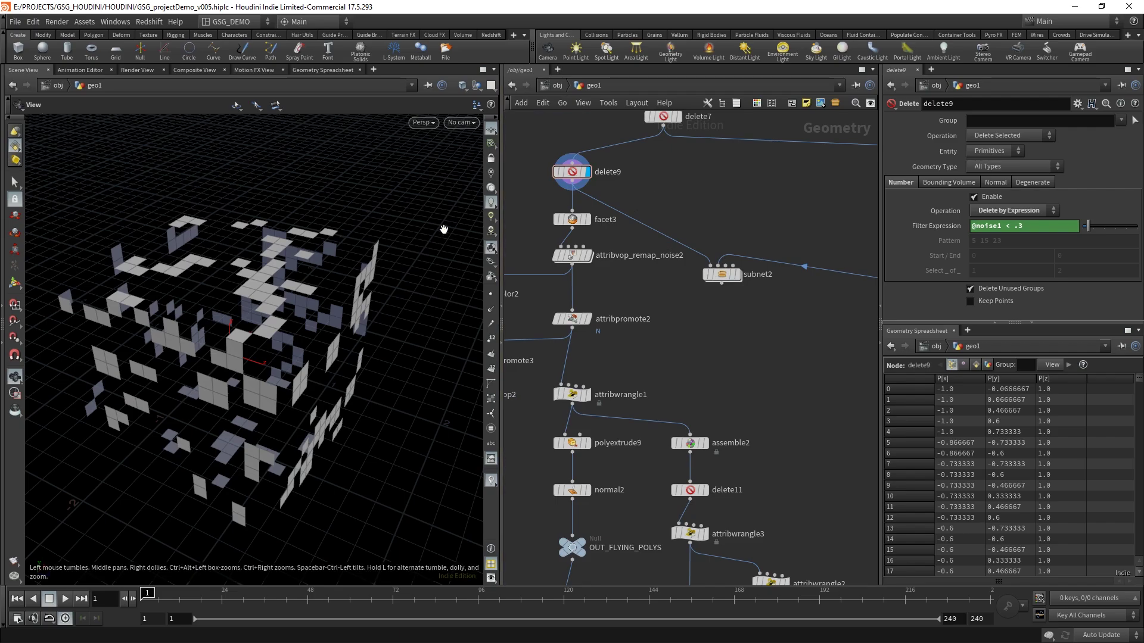
Step: Select subnet2 and view its extruded output in the viewport
{"action": "right_click_drag", "start_coordinate": [303, 315], "coordinate": [346, 281]}
{"action": "left_click", "coordinate": [738, 274]}
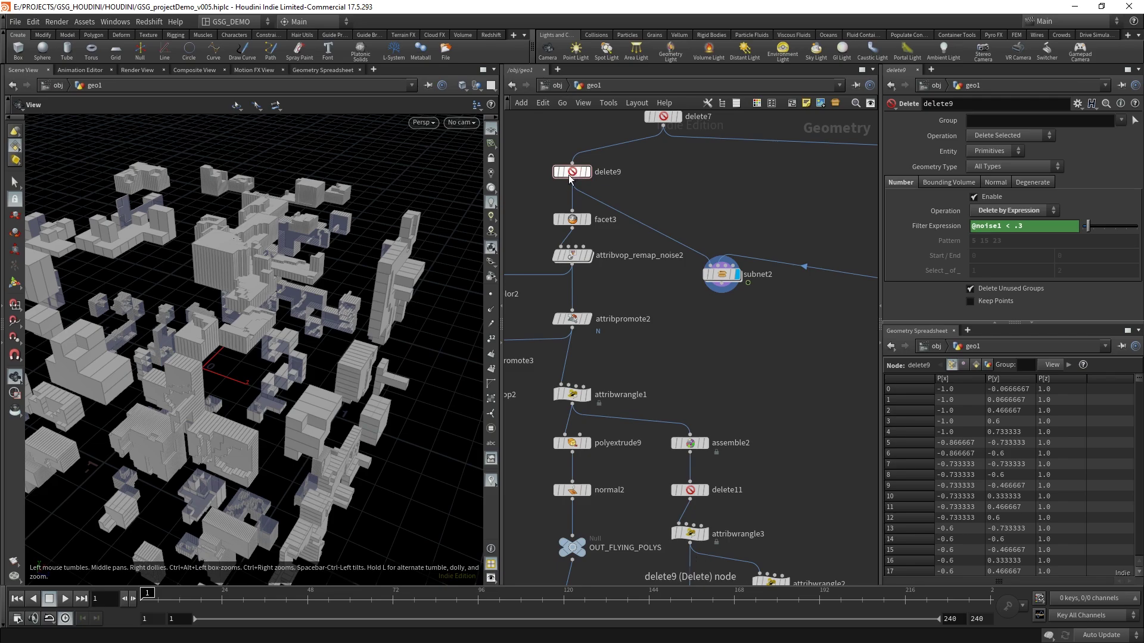
{"action": "middle_click_drag", "start_coordinate": [253, 350], "coordinate": [374, 298]}
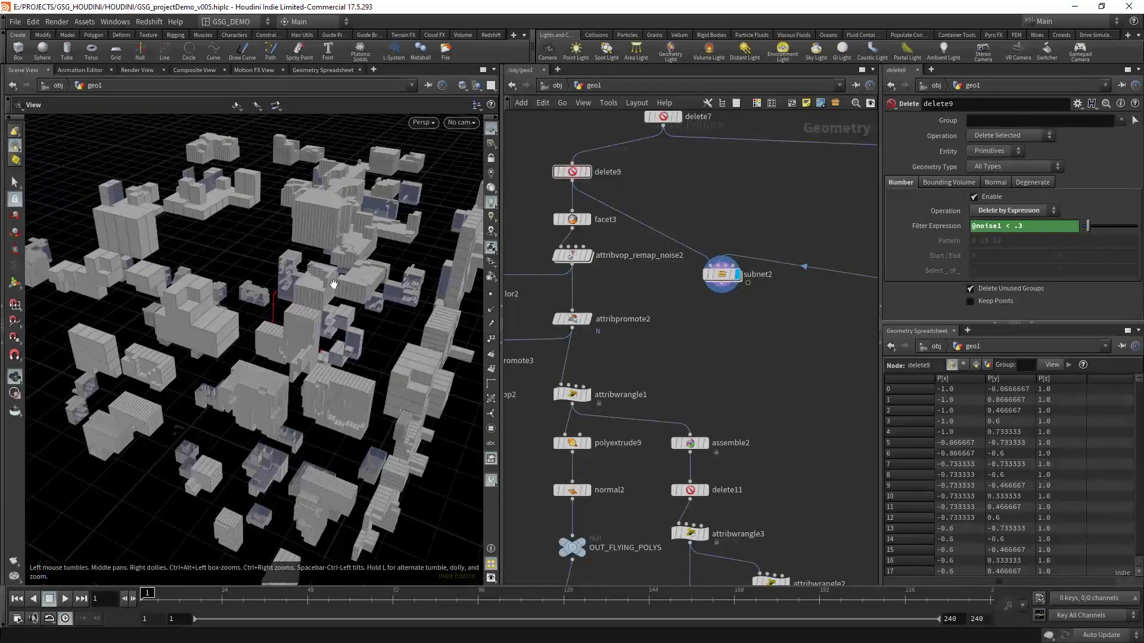
{"action": "left_click", "coordinate": [704, 281]}
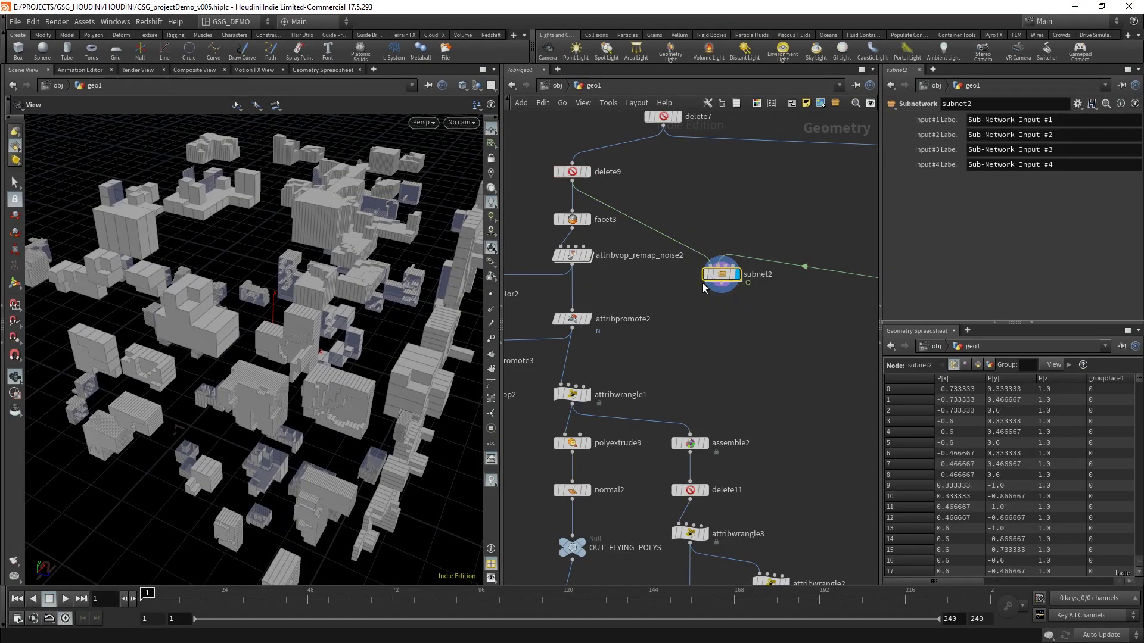
Step: Open subnet2 and set the display on normal3 instead of polyextrude10
{"action": "double_click", "coordinate": [723, 274]}
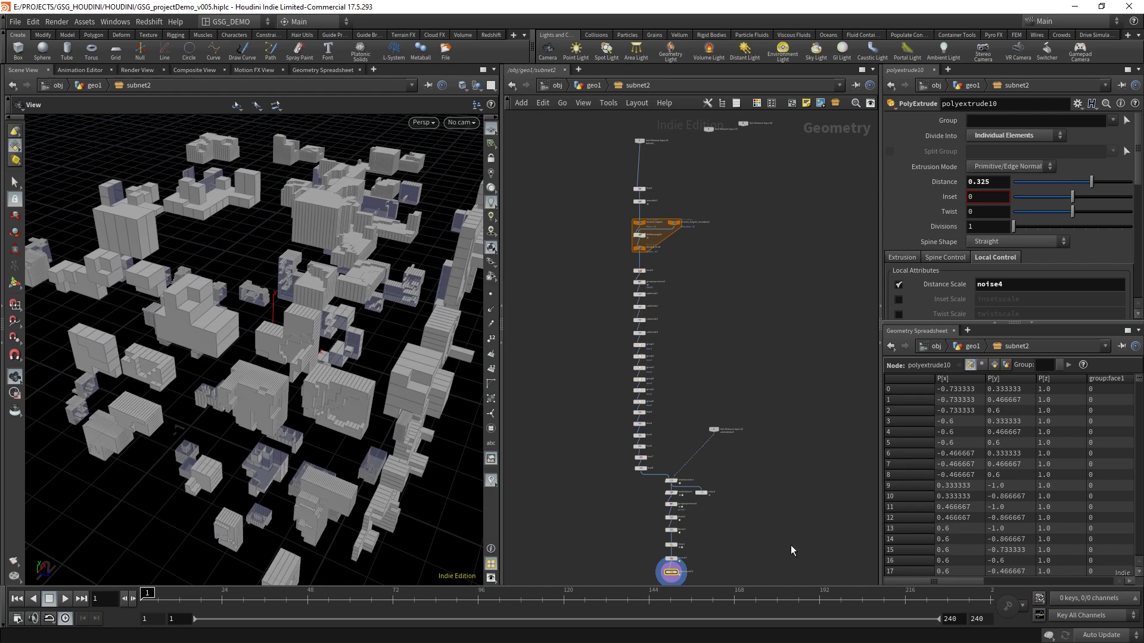
{"action": "scroll", "coordinate": [756, 367], "scroll_direction": "up", "scroll_amount": 10}
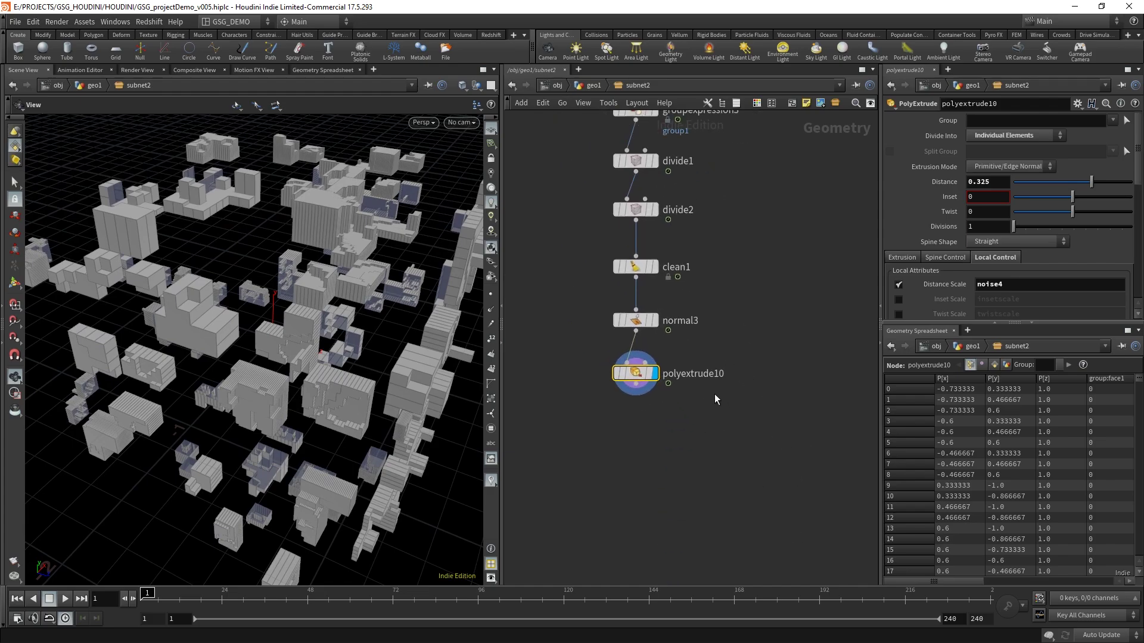
{"action": "left_click", "coordinate": [656, 322]}
{"action": "left_click", "coordinate": [659, 324]}
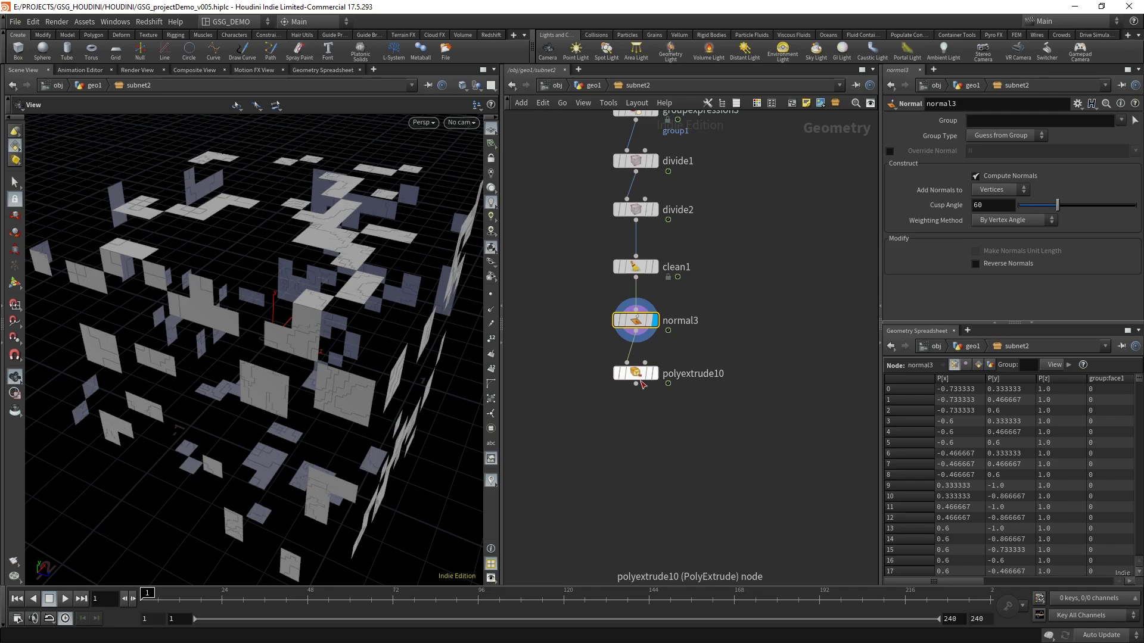
Step: Return to the geo1 level and compare the delete9 panels with the subdivided subnet2 panels up close
{"action": "left_click", "coordinate": [595, 85]}
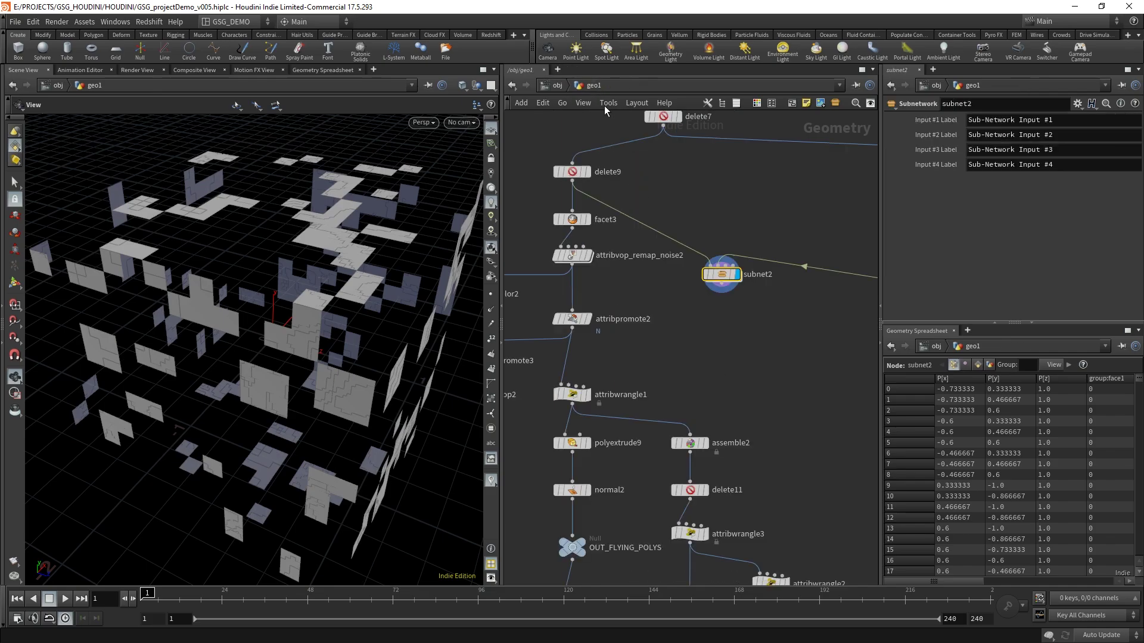
{"action": "left_click_drag", "start_coordinate": [383, 269], "coordinate": [345, 380]}
{"action": "right_click_drag", "start_coordinate": [345, 381], "coordinate": [375, 312]}
{"action": "middle_click_drag", "start_coordinate": [375, 311], "coordinate": [356, 346]}
{"action": "mouse_move", "coordinate": [342, 312]}
{"action": "left_mouse_down"}
{"action": "mouse_move", "coordinate": [337, 349]}
{"action": "mouse_move", "coordinate": [340, 308]}
{"action": "left_mouse_up"}
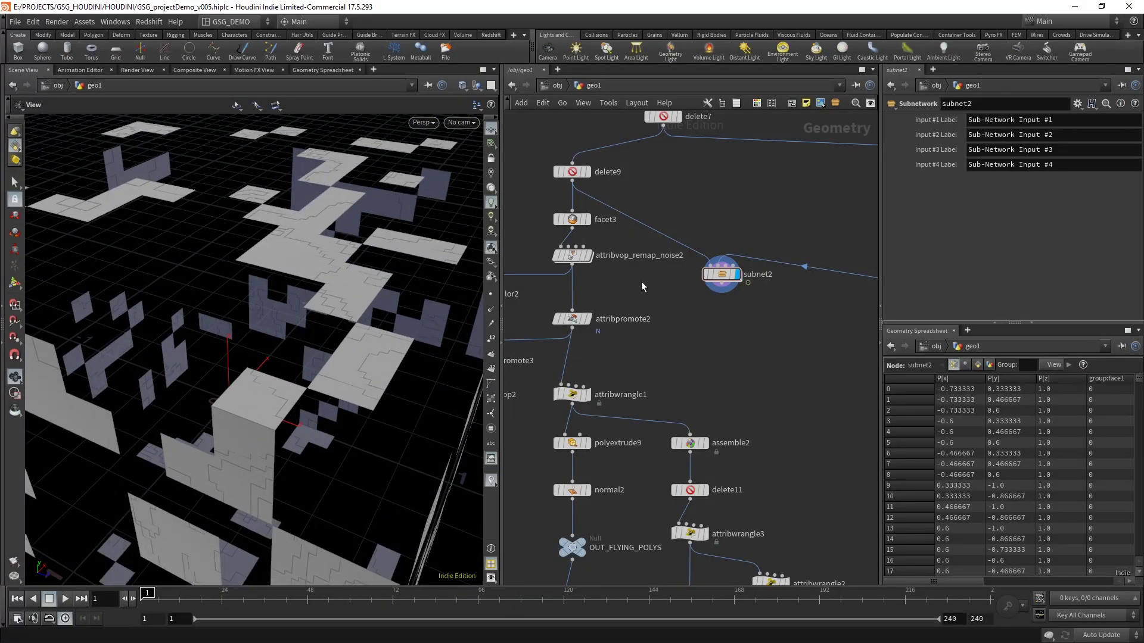
{"action": "middle_click_drag", "start_coordinate": [642, 292], "coordinate": [672, 329]}
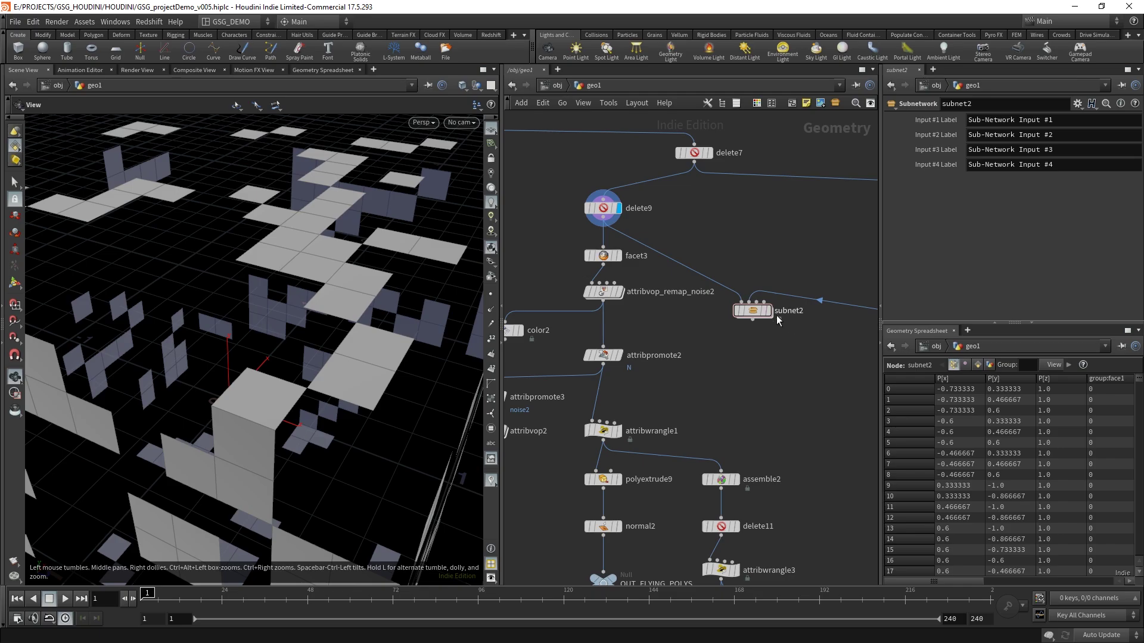
{"action": "left_click", "coordinate": [769, 311]}
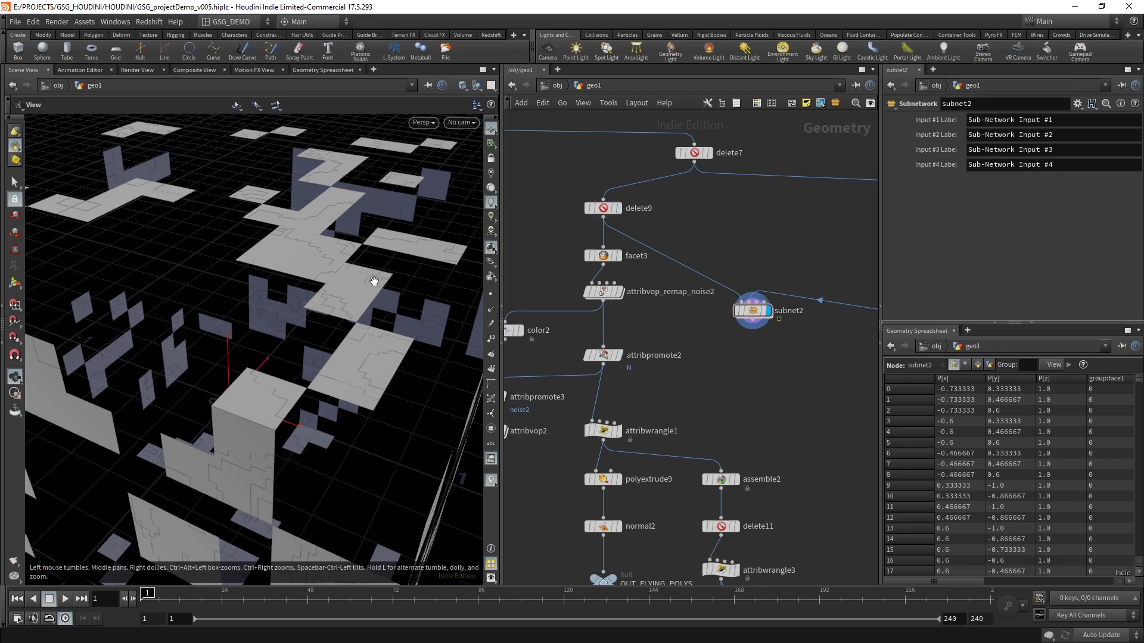
Step: Wire subnet2's output into facet3 and place subnet2 between delete9 and facet3
{"action": "middle_click_drag", "start_coordinate": [713, 386], "coordinate": [684, 331]}
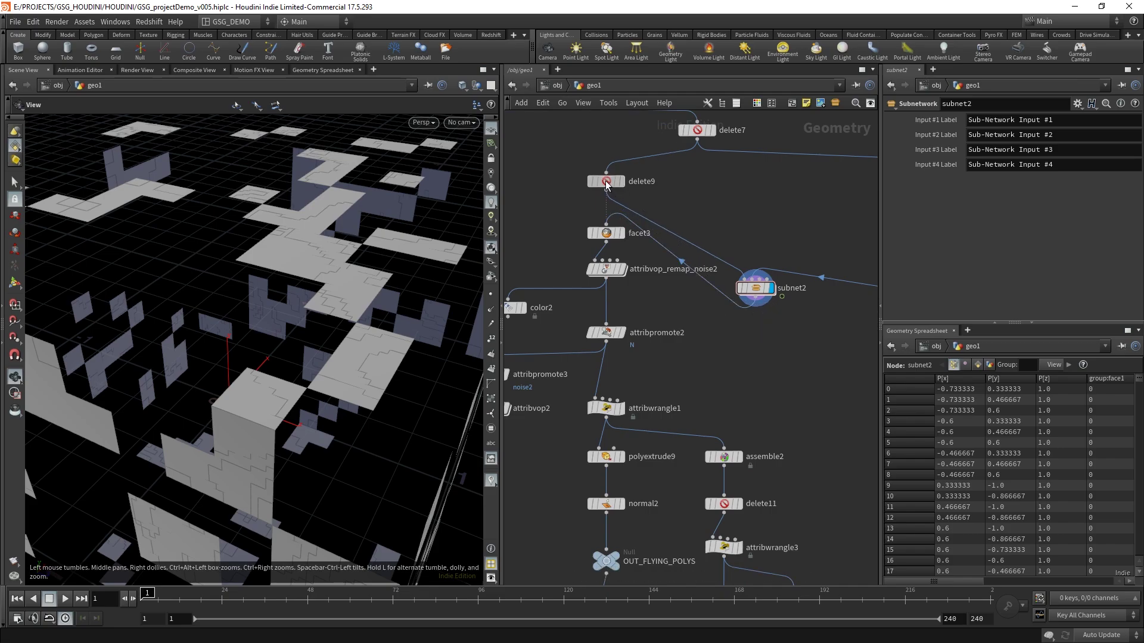
{"action": "left_click_drag", "start_coordinate": [768, 295], "coordinate": [694, 209]}
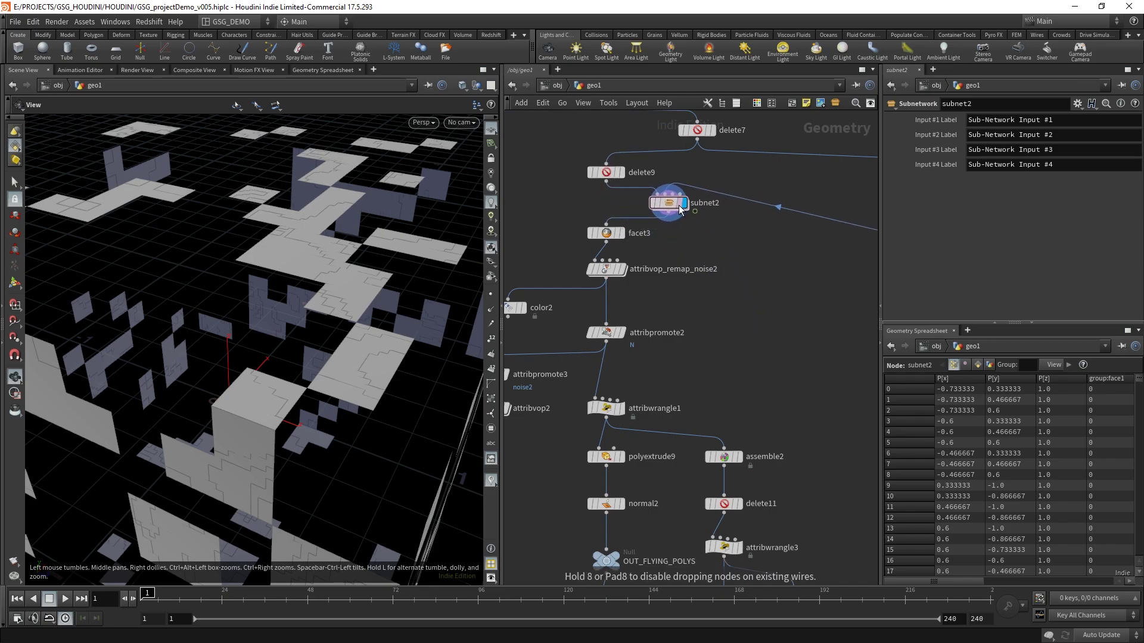
Step: Display OUT_FLYING_POLYS and examine the resulting flying panels from several angles
{"action": "scroll", "coordinate": [754, 272], "scroll_direction": "down", "scroll_amount": 3}
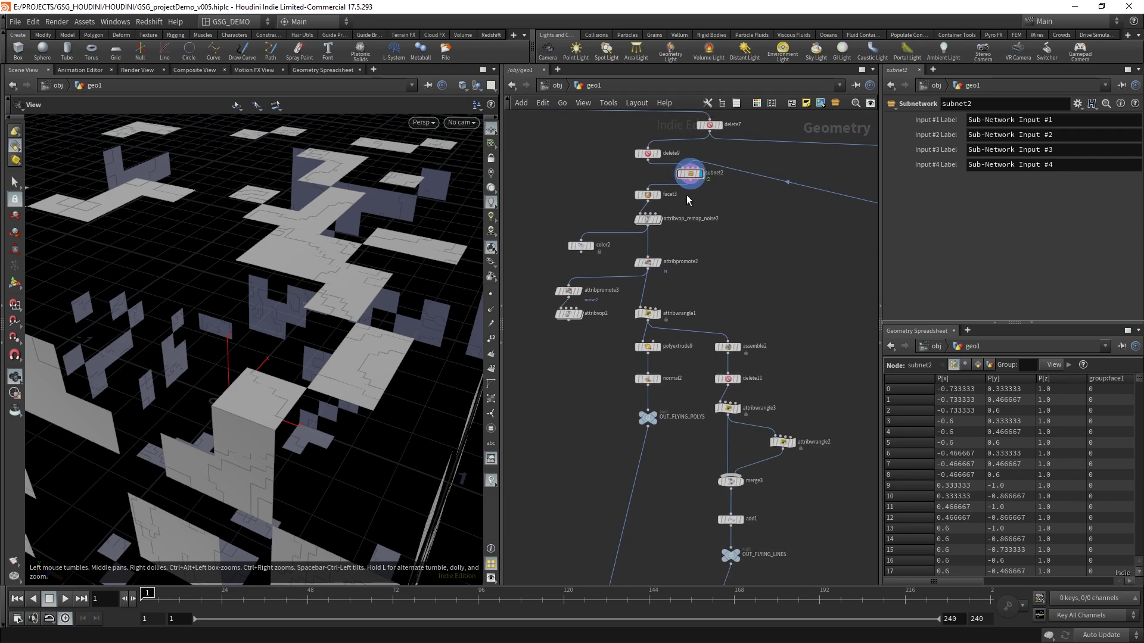
{"action": "mouse_move", "coordinate": [727, 252]}
{"action": "middle_mouse_down"}
{"action": "mouse_move", "coordinate": [707, 323]}
{"action": "mouse_move", "coordinate": [712, 240]}
{"action": "middle_mouse_up"}
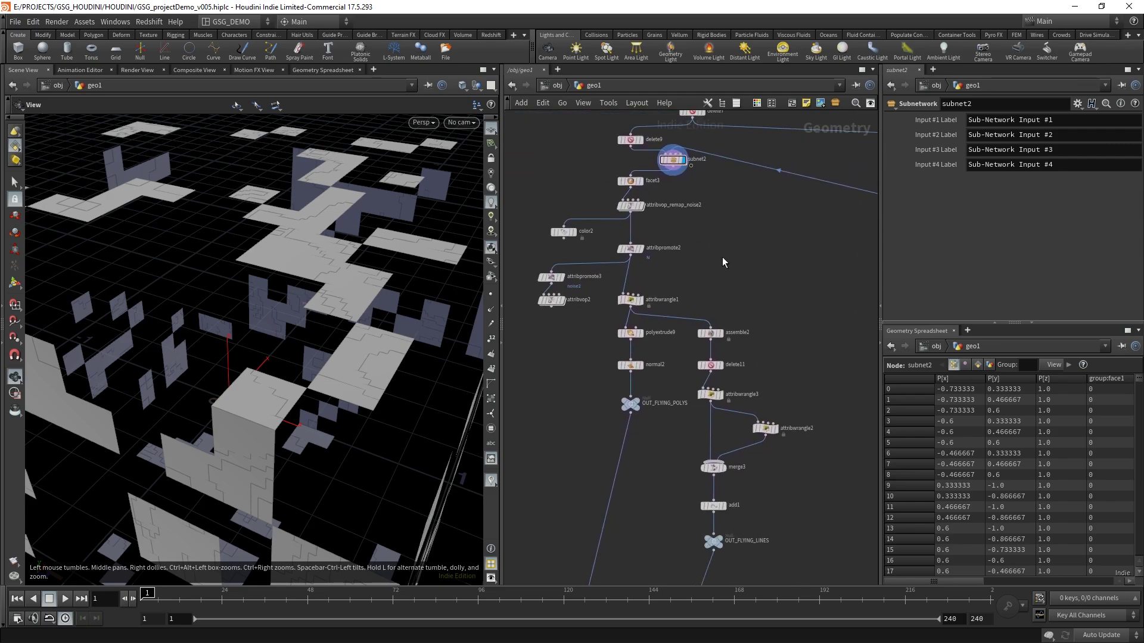
{"action": "scroll", "coordinate": [722, 256], "scroll_direction": "up", "scroll_amount": 1}
{"action": "middle_click_drag", "start_coordinate": [660, 455], "coordinate": [670, 449]}
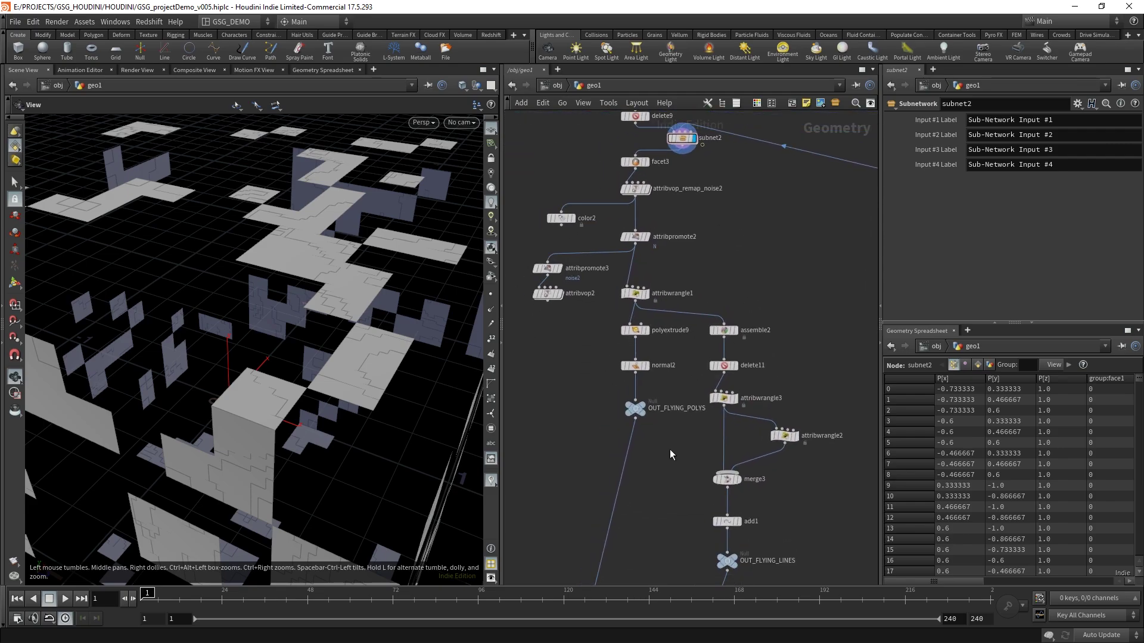
{"action": "left_click", "coordinate": [646, 408]}
{"action": "left_click_drag", "start_coordinate": [396, 336], "coordinate": [268, 301]}
{"action": "right_click_drag", "start_coordinate": [268, 301], "coordinate": [386, 243]}
{"action": "left_click_drag", "start_coordinate": [385, 242], "coordinate": [388, 291]}
{"action": "right_click_drag", "start_coordinate": [388, 291], "coordinate": [199, 370]}
{"action": "left_click_drag", "start_coordinate": [286, 298], "coordinate": [310, 353]}
Step: Display the OUT_FLYING_LINES node in the viewport
{"action": "middle_click_drag", "start_coordinate": [693, 516], "coordinate": [608, 360]}
{"action": "scroll", "coordinate": [633, 390], "scroll_direction": "up", "scroll_amount": 3}
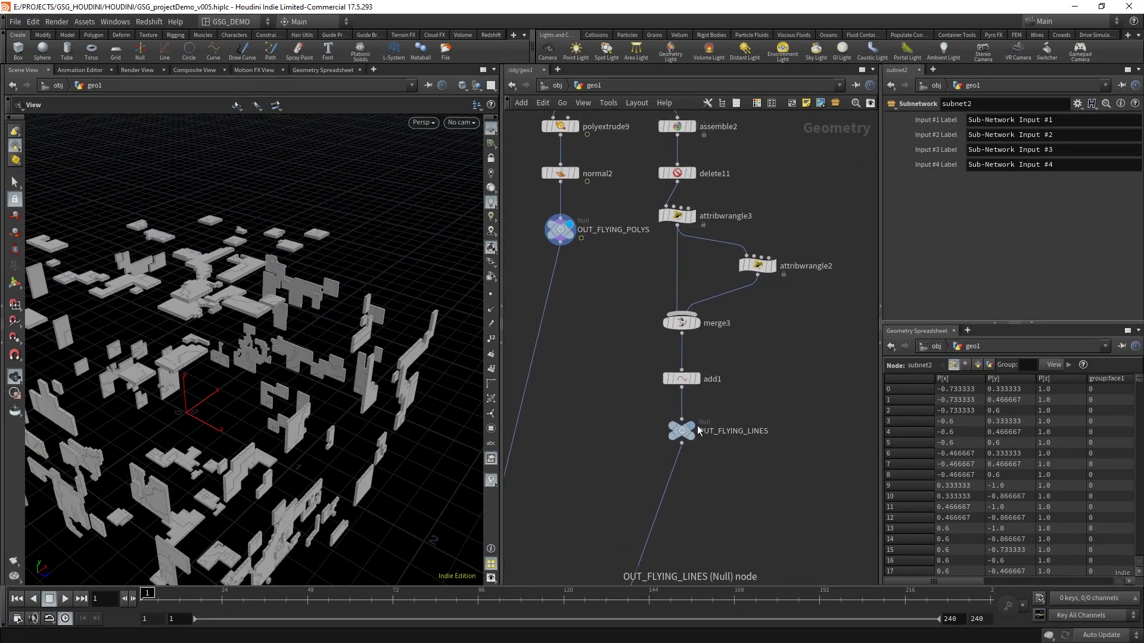
Step: Display the final OUT node below merge2 and examine the combined cube geometry up close
{"action": "middle_click_drag", "start_coordinate": [580, 504], "coordinate": [630, 262]}
{"action": "right_click_drag", "start_coordinate": [630, 263], "coordinate": [593, 453]}
{"action": "middle_click_drag", "start_coordinate": [593, 465], "coordinate": [674, 202]}
{"action": "middle_click_drag", "start_coordinate": [680, 387], "coordinate": [739, 290]}
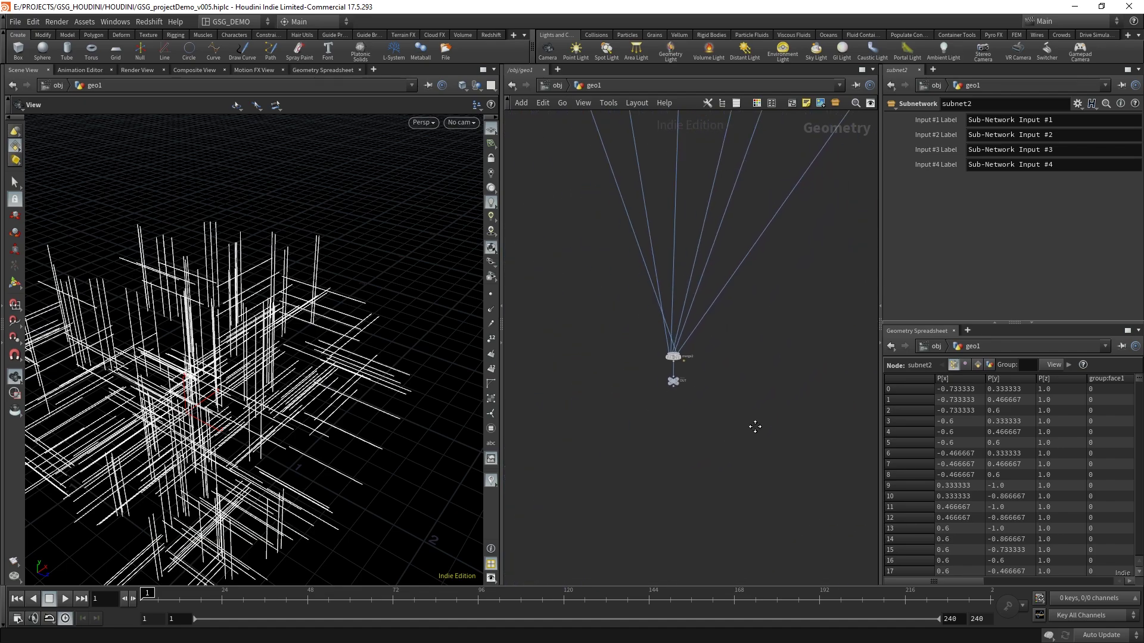
{"action": "scroll", "coordinate": [752, 426], "scroll_direction": "up", "scroll_amount": 5}
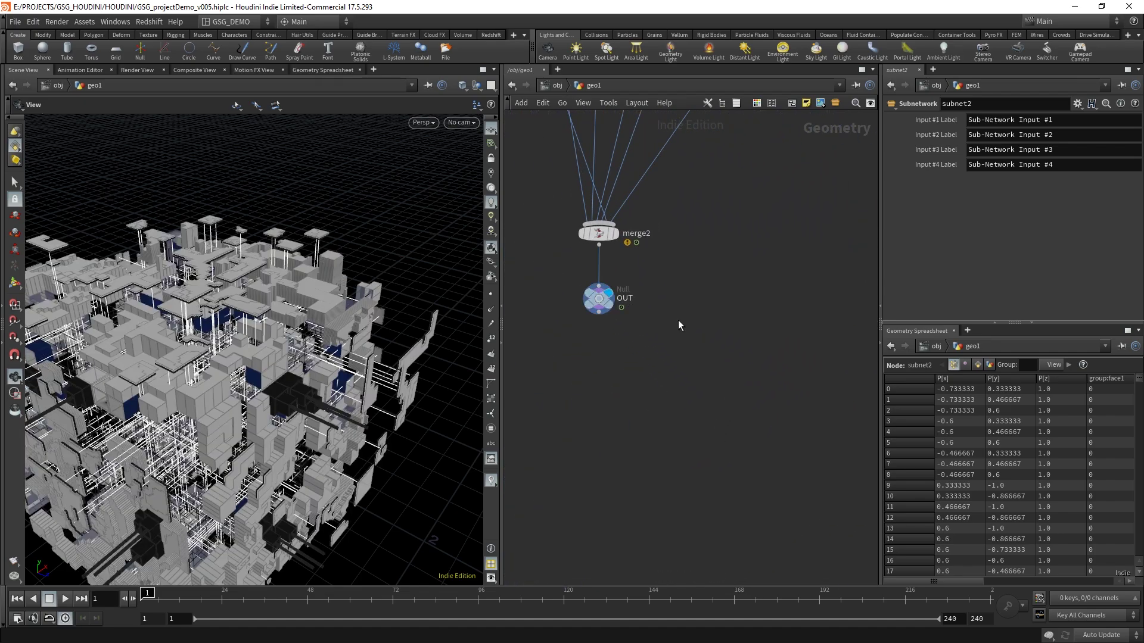
{"action": "scroll", "coordinate": [331, 377], "scroll_direction": "down", "scroll_amount": 4}
{"action": "left_click_drag", "start_coordinate": [331, 377], "coordinate": [257, 391]}
{"action": "scroll", "coordinate": [364, 408], "scroll_direction": "up", "scroll_amount": 4}
{"action": "scroll", "coordinate": [257, 391], "scroll_direction": "down", "scroll_amount": 3}
{"action": "middle_click_drag", "start_coordinate": [455, 336], "coordinate": [289, 363]}
{"action": "scroll", "coordinate": [288, 363], "scroll_direction": "up", "scroll_amount": 4}
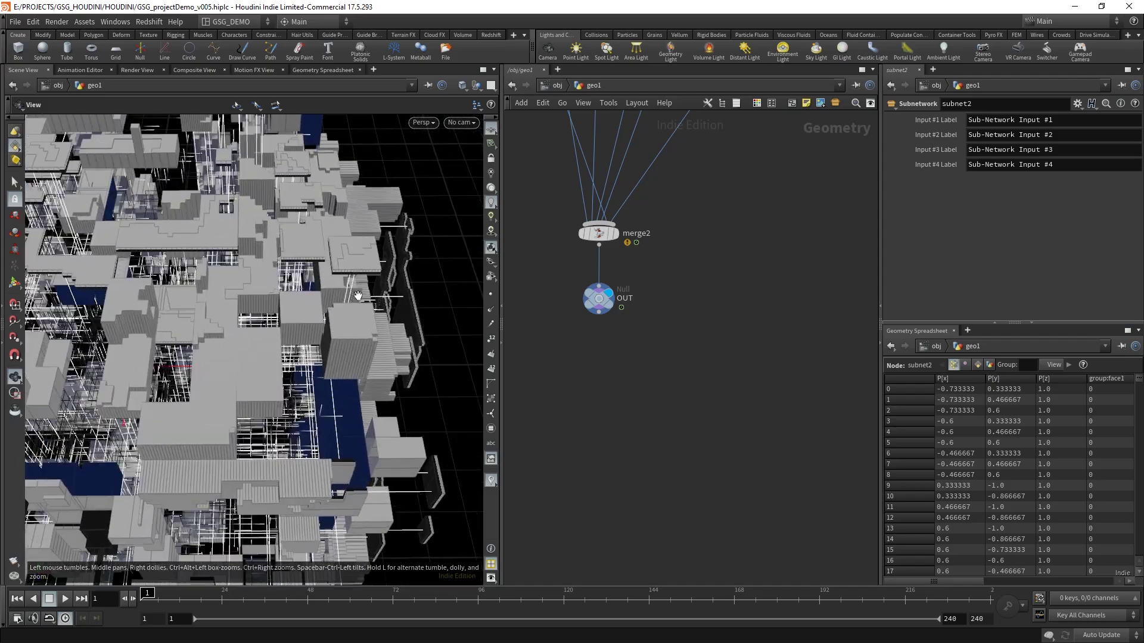